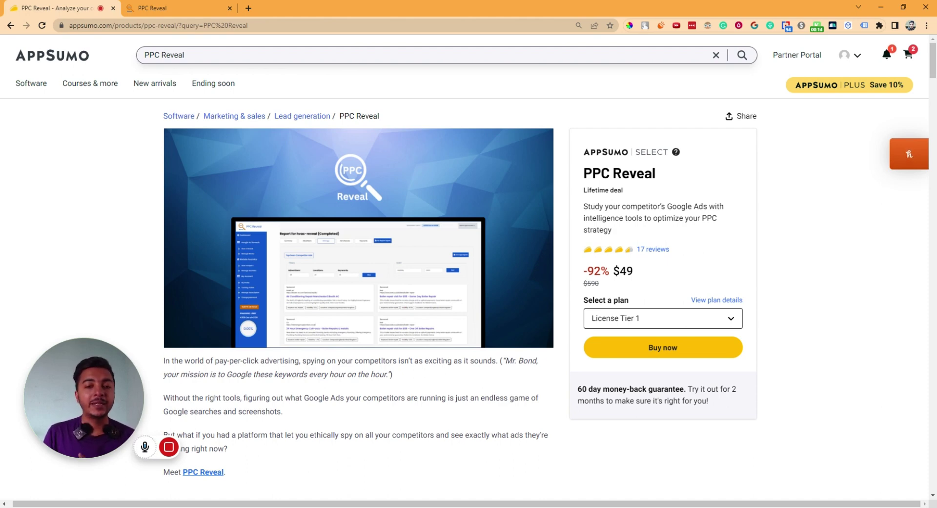
Check License Tier 1's price and its 5,000 Reveal units per month under Plans & features
{"action": "scroll", "coordinate": [800, 241], "scroll_direction": "down", "scroll_amount": 7}
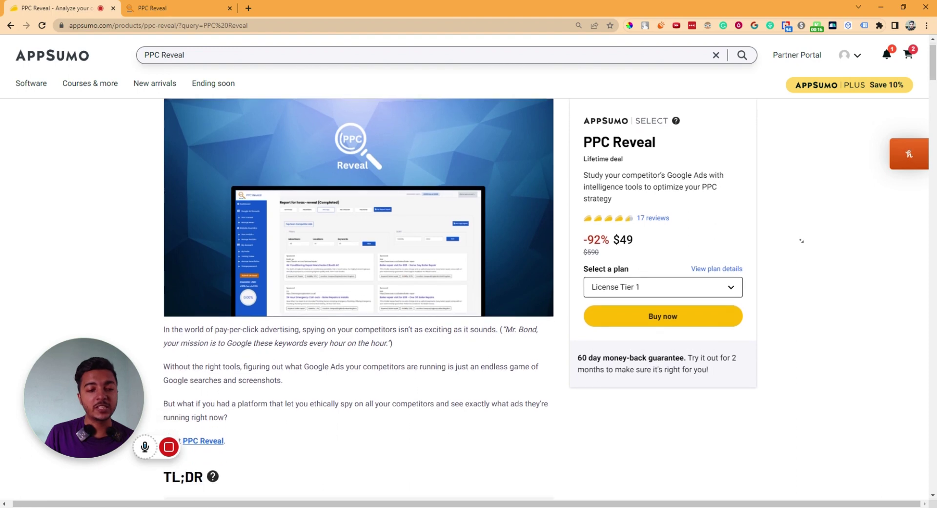
{"action": "scroll", "coordinate": [801, 241], "scroll_direction": "down", "scroll_amount": 2}
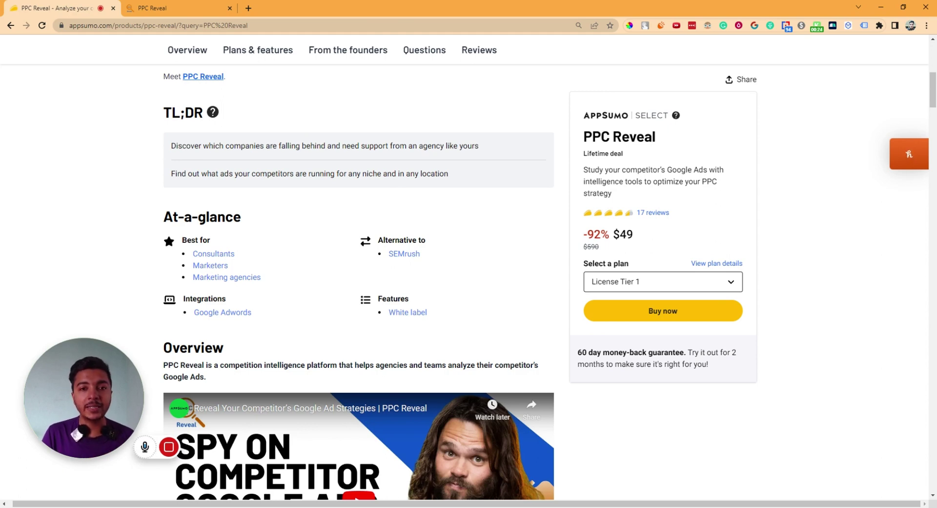
{"action": "left_click", "coordinate": [293, 58]}
{"action": "scroll", "coordinate": [397, 267], "scroll_direction": "down", "scroll_amount": 5}
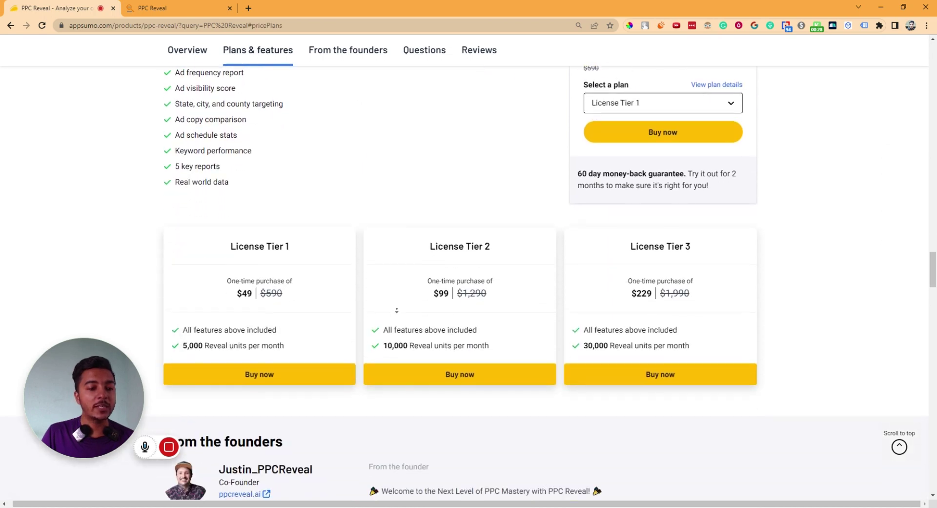
{"action": "left_click_drag", "start_coordinate": [247, 271], "coordinate": [253, 272]}
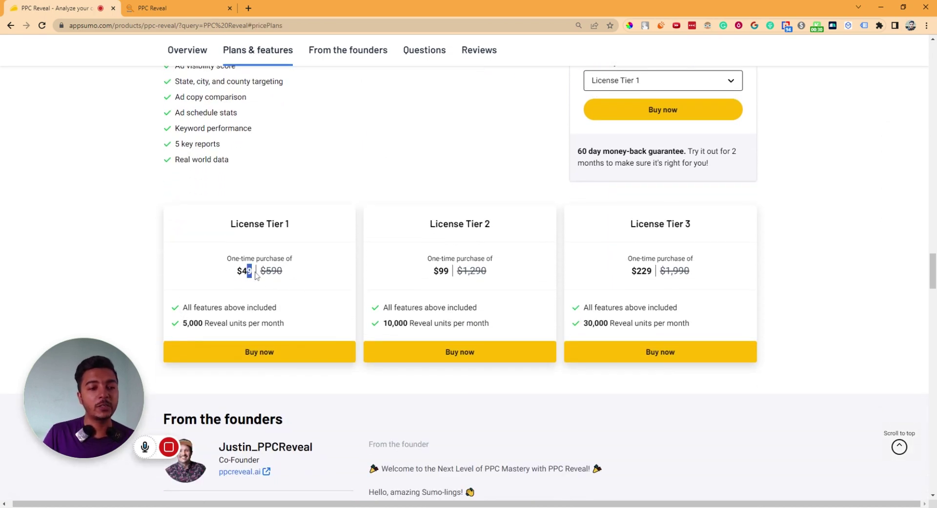
{"action": "triple_click", "coordinate": [215, 322]}
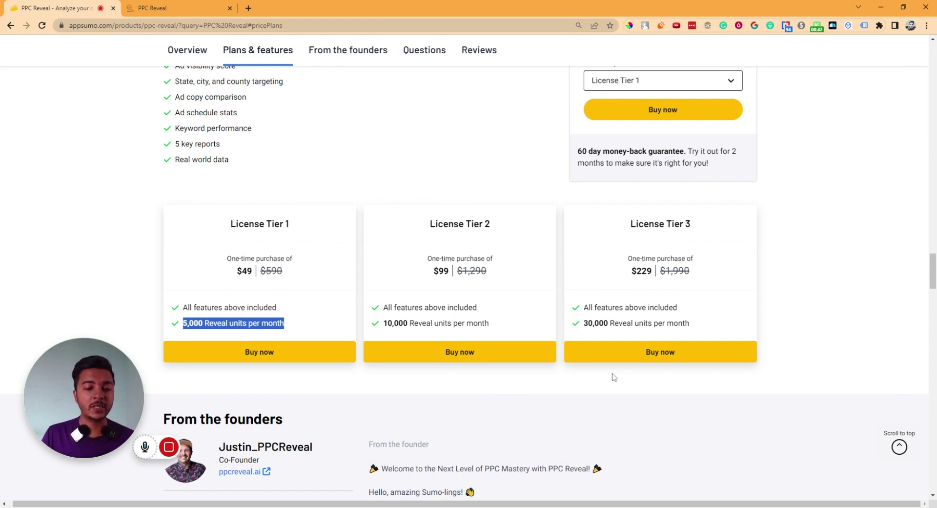
Return to the top of the product page via Overview
{"action": "left_click", "coordinate": [742, 402]}
{"action": "scroll", "coordinate": [750, 191], "scroll_direction": "up", "scroll_amount": 10}
{"action": "scroll", "coordinate": [749, 191], "scroll_direction": "up", "scroll_amount": 5}
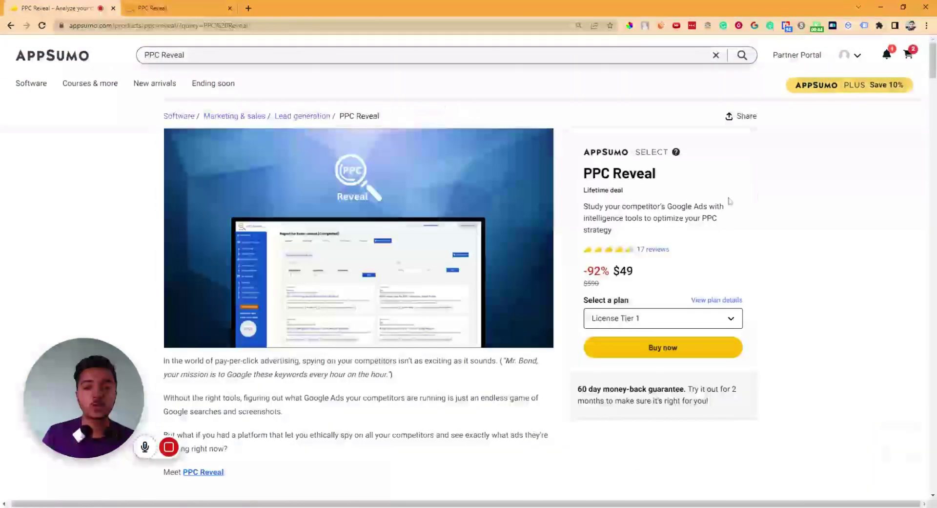
{"action": "left_click", "coordinate": [667, 253]}
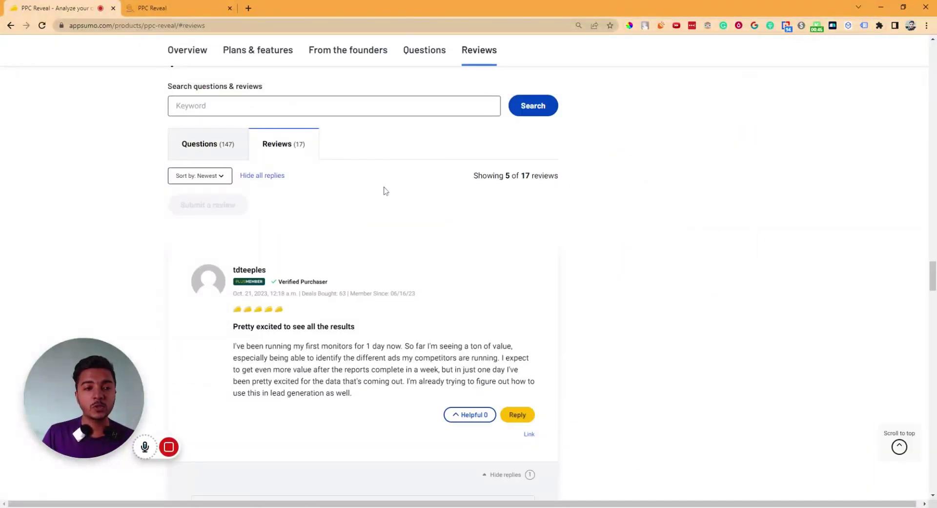
{"action": "scroll", "coordinate": [698, 242], "scroll_direction": "down", "scroll_amount": 2}
{"action": "scroll", "coordinate": [699, 245], "scroll_direction": "down", "scroll_amount": 15}
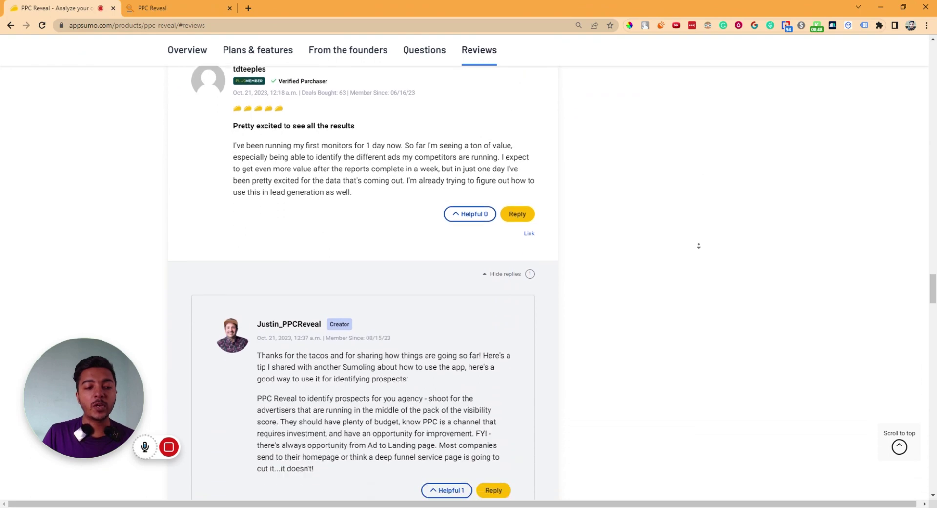
{"action": "scroll", "coordinate": [704, 263], "scroll_direction": "down", "scroll_amount": 17}
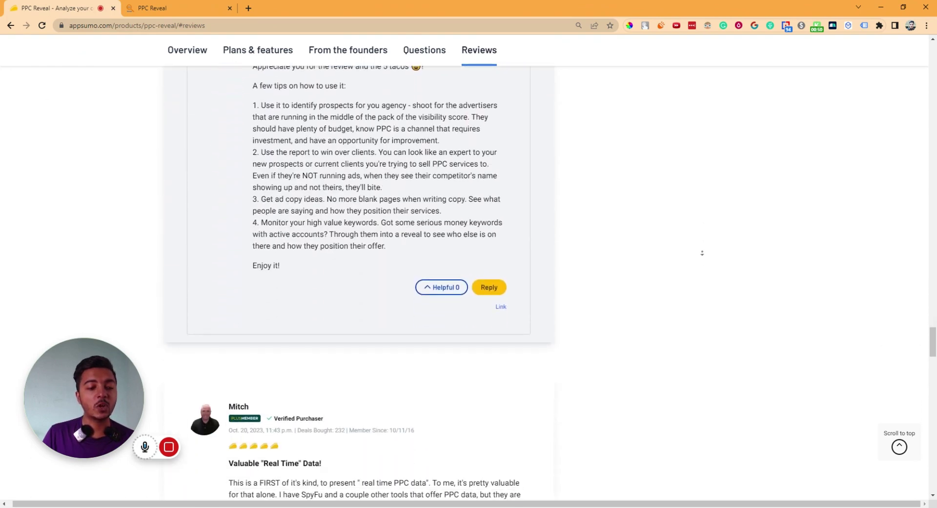
{"action": "scroll", "coordinate": [702, 256], "scroll_direction": "down", "scroll_amount": 2}
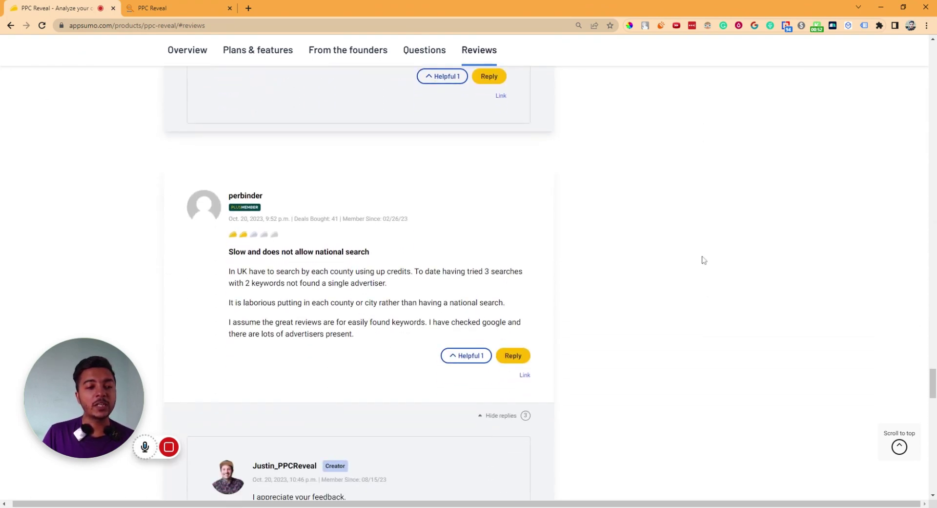
{"action": "key", "text": "Home"}
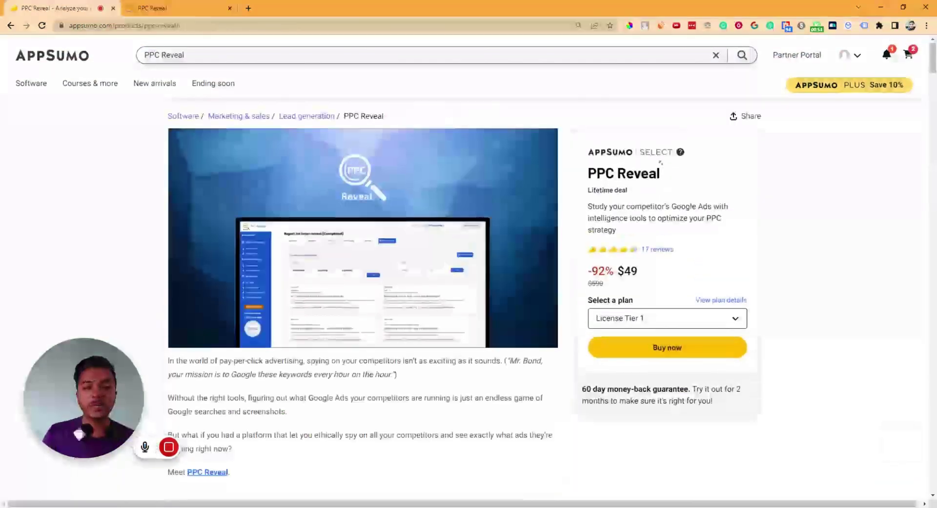
Switch to the PPC Reveal dashboard and start a new Google Ad Reveal from the sidebar
{"action": "left_click", "coordinate": [143, 12]}
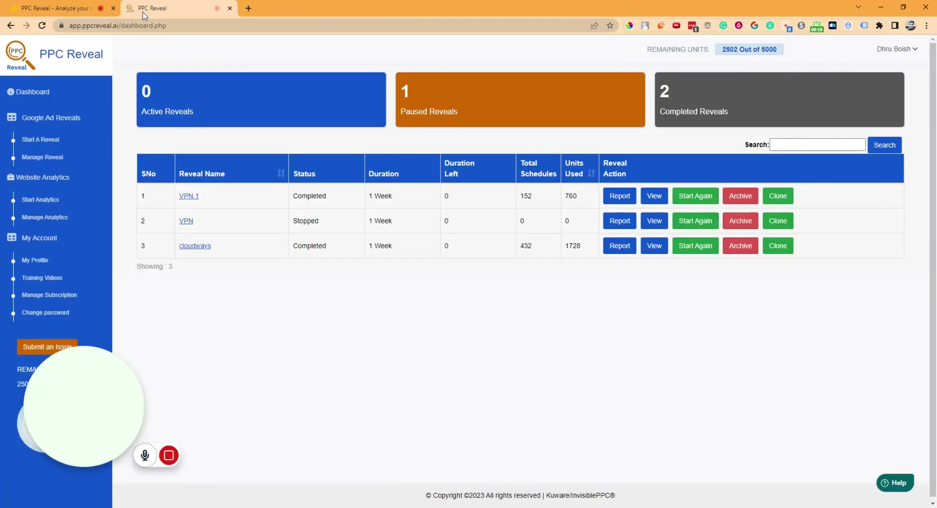
{"action": "left_click_drag", "start_coordinate": [107, 402], "coordinate": [224, 415]}
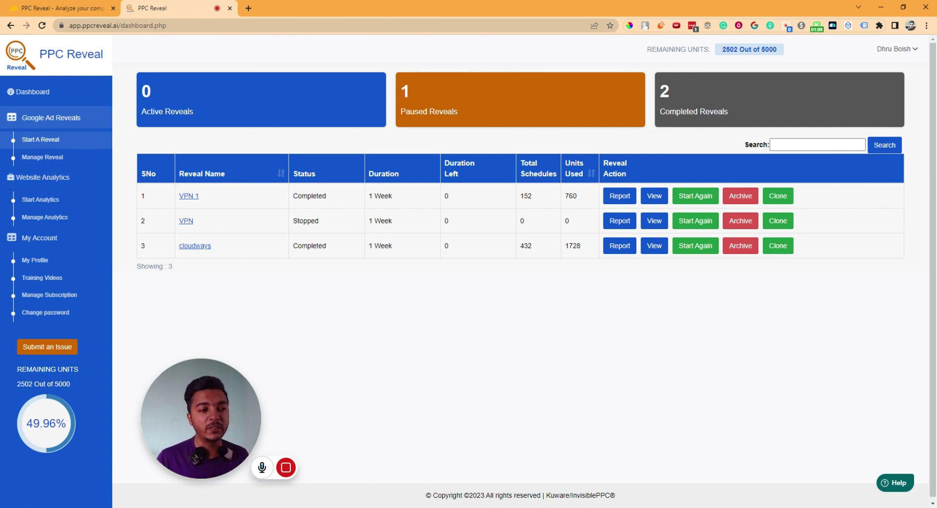
{"action": "left_click", "coordinate": [40, 142]}
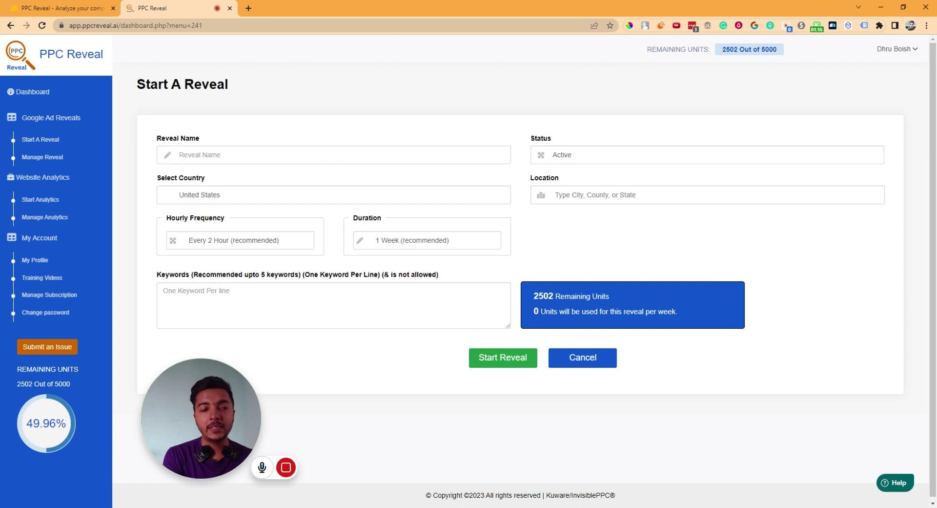
Enter 'For Video Purpose' as the Reveal Name
{"action": "type", "text": "For Vid"}
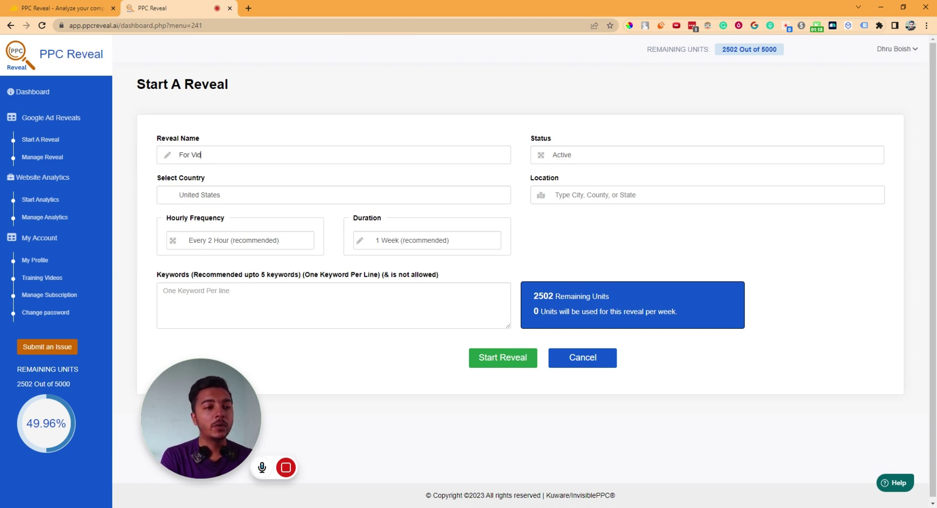
{"action": "type", "text": "eo Purpose"}
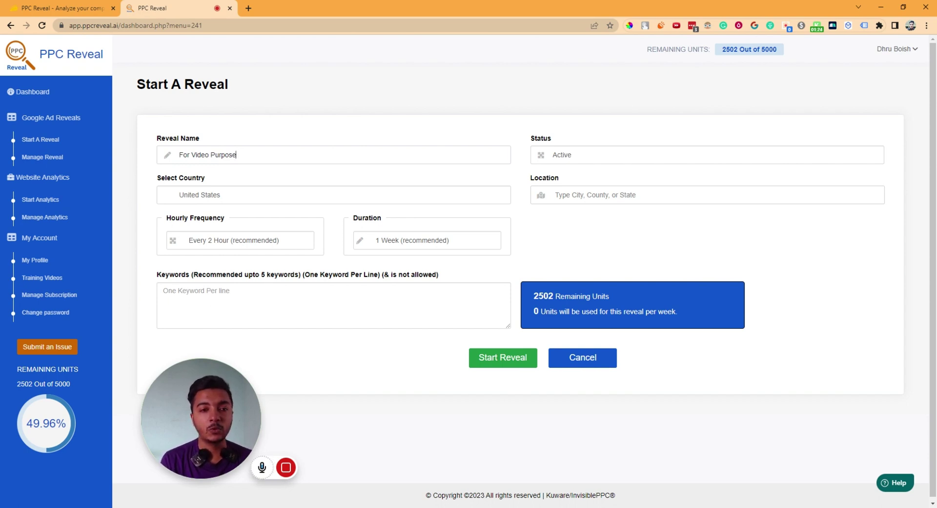
{"action": "left_click_drag", "start_coordinate": [179, 154], "coordinate": [237, 155]}
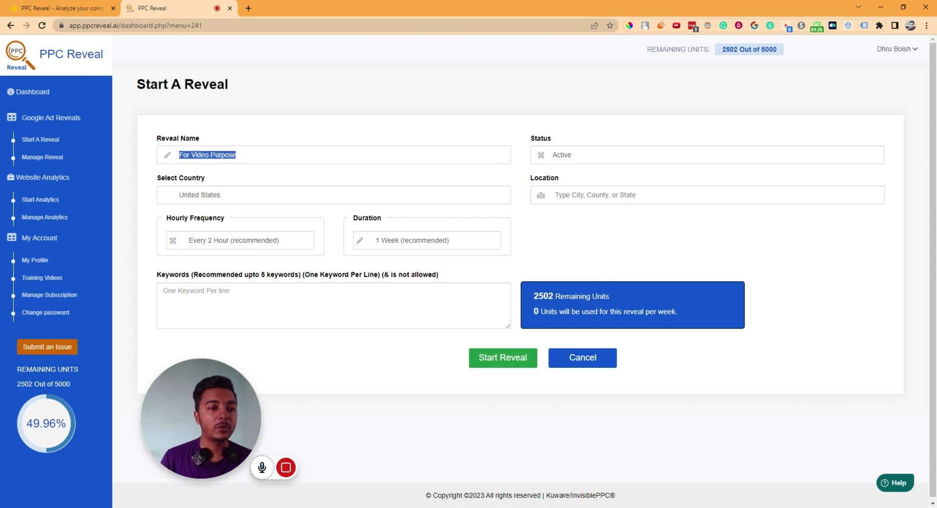
{"action": "left_click", "coordinate": [218, 194]}
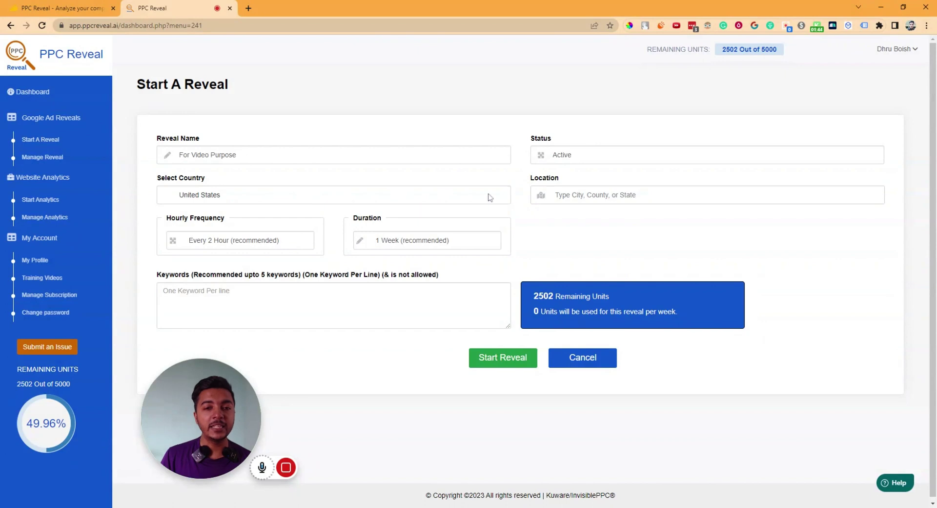
Add Miami County Ohio, New York state and Boston Virginia as target locations
{"action": "left_click", "coordinate": [585, 195]}
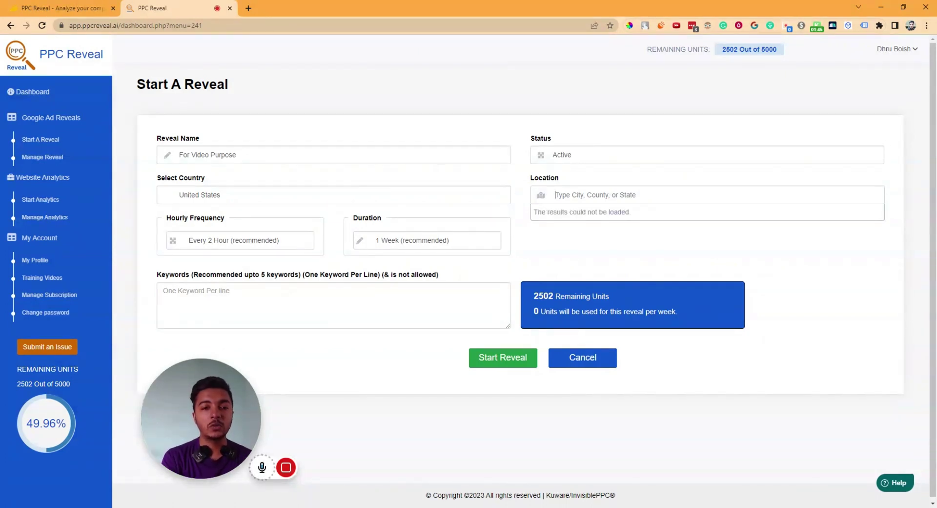
{"action": "type", "text": "mia"}
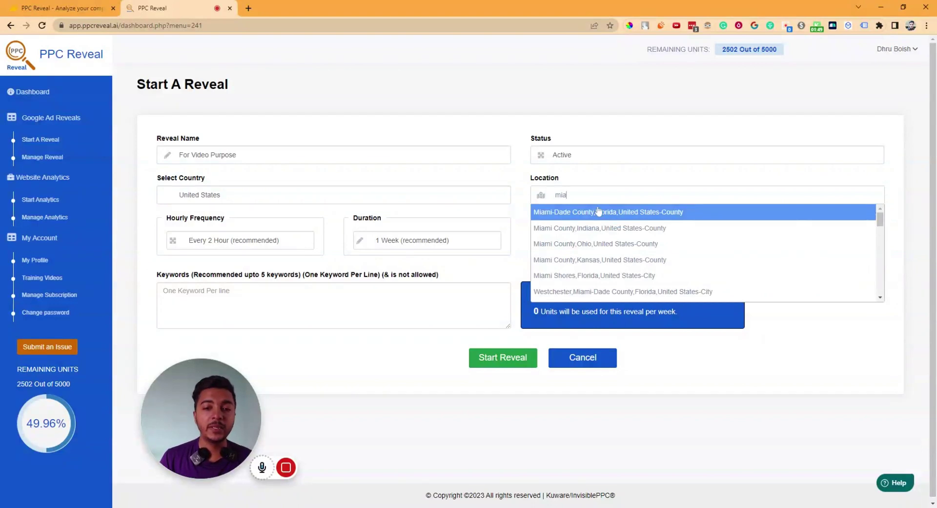
{"action": "left_click", "coordinate": [577, 244]}
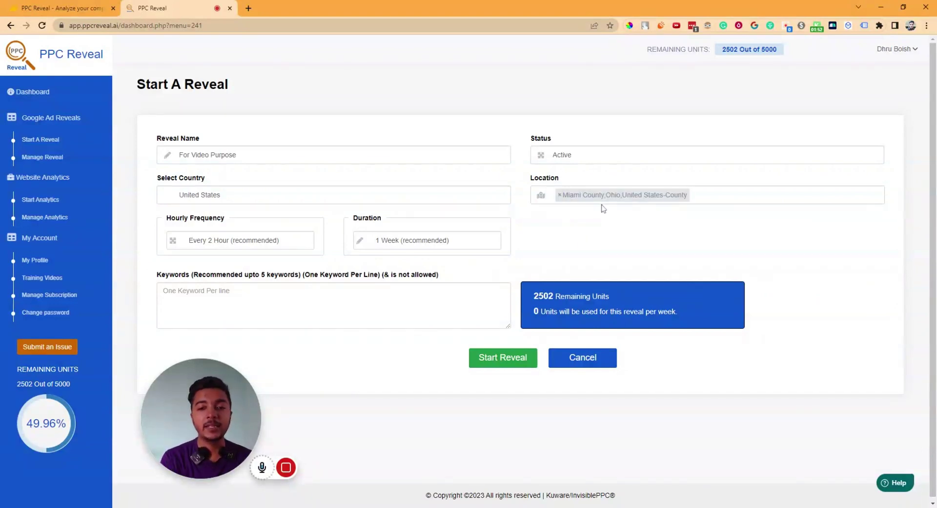
{"action": "type", "text": "new"}
{"action": "left_click", "coordinate": [616, 218]}
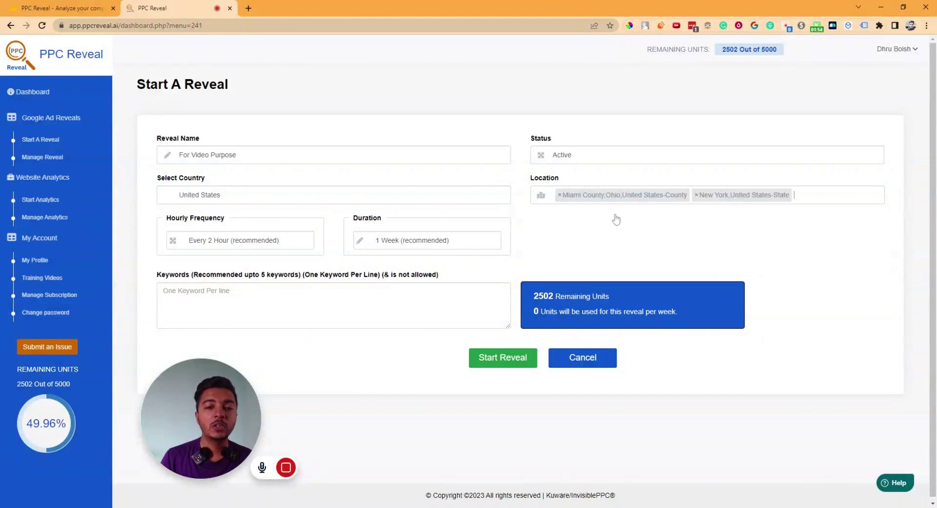
{"action": "type", "text": "boston"}
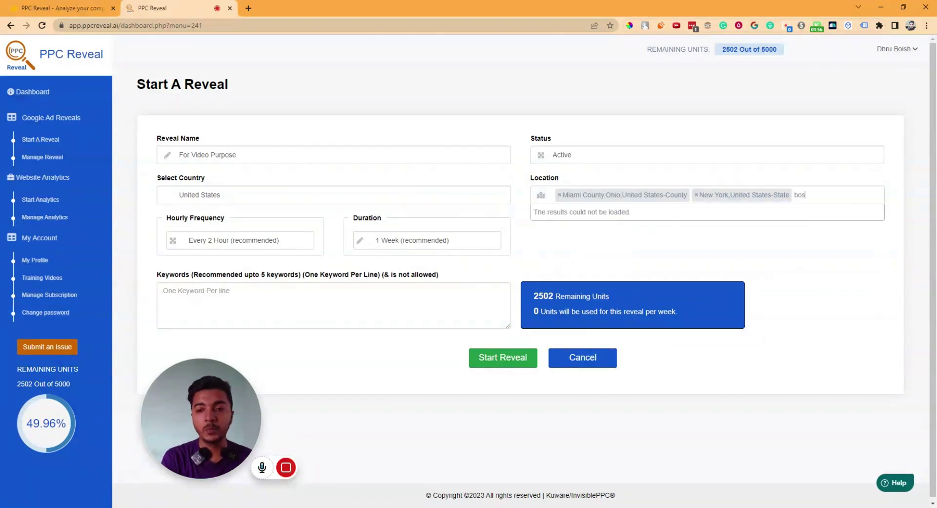
{"action": "left_click", "coordinate": [618, 215]}
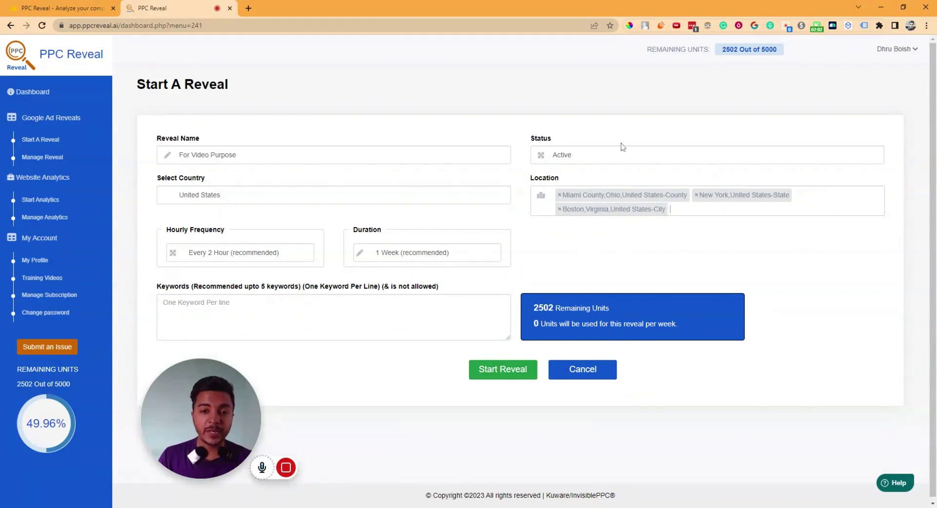
Check the 2502 Remaining Units figure on the form
{"action": "left_click_drag", "start_coordinate": [533, 308], "coordinate": [609, 309]}
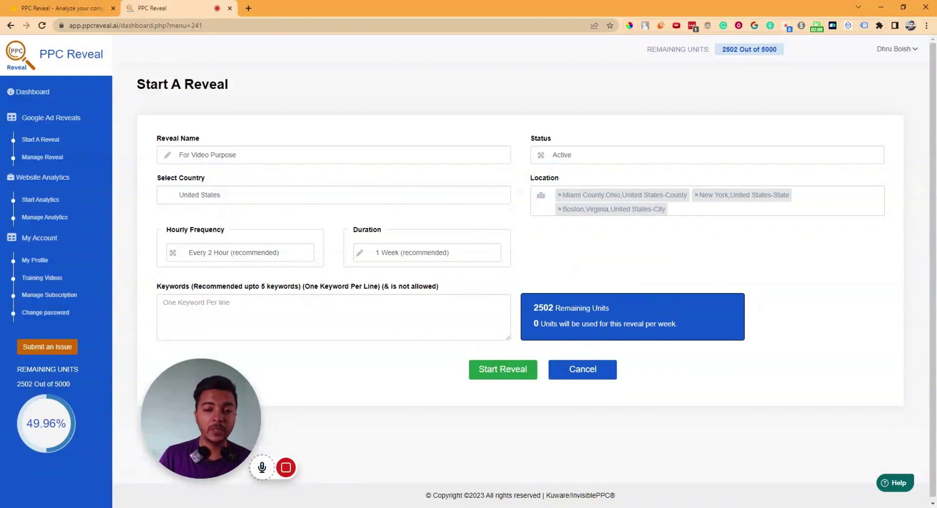
{"action": "left_click_drag", "start_coordinate": [534, 307], "coordinate": [609, 309]}
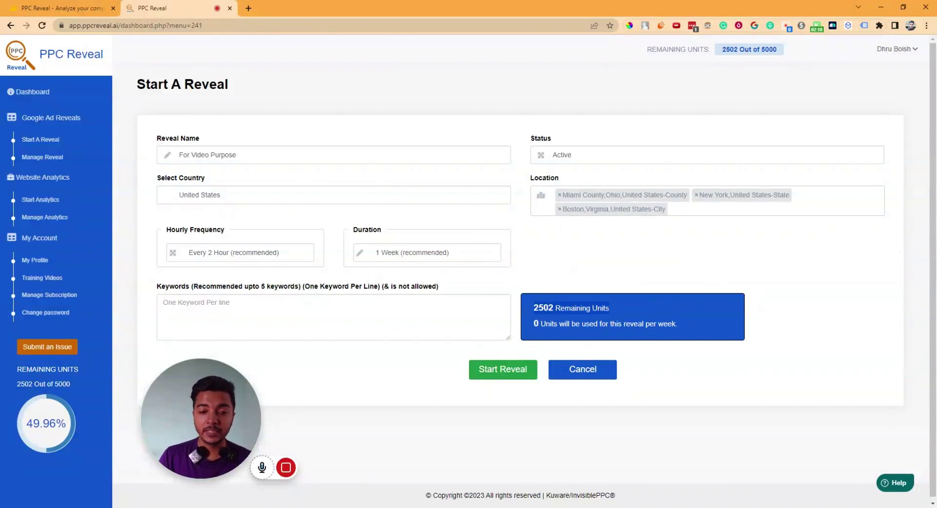
{"action": "left_click", "coordinate": [512, 309]}
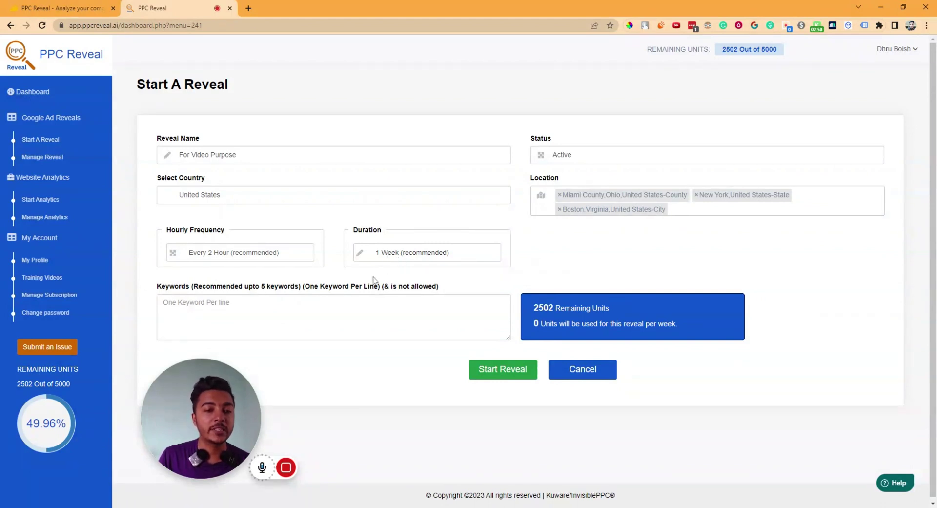
Place the cursor in the Keywords box of the otherwise filled-in form
{"action": "left_click", "coordinate": [370, 312]}
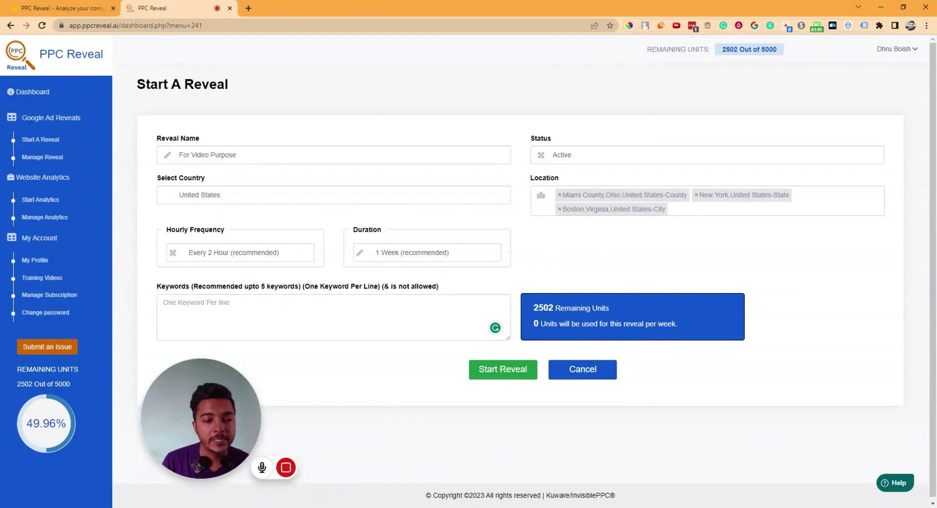
Enter the keyword 'best vpn' and check the weekly units estimate
{"action": "type", "text": "best vpn"}
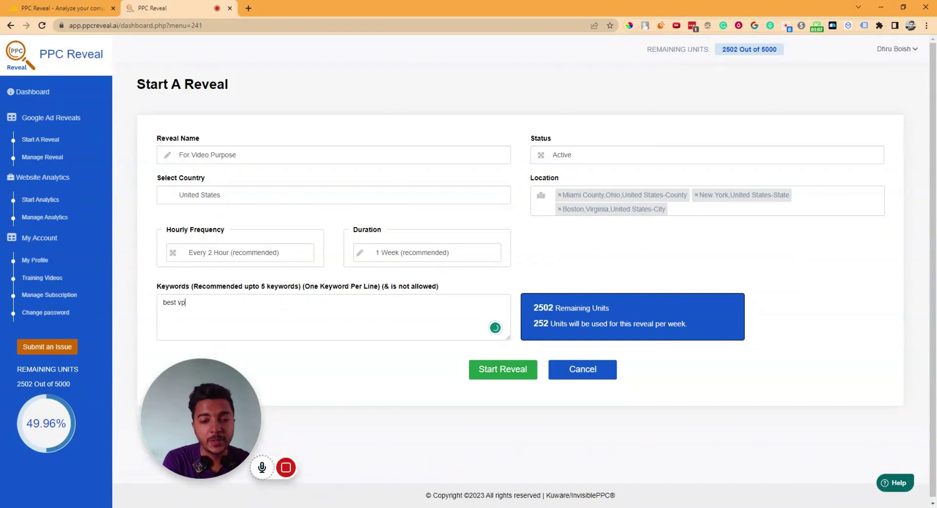
{"action": "key", "text": "ctrl+shift+Left"}
{"action": "key", "text": "ctrl+shift+Left"}
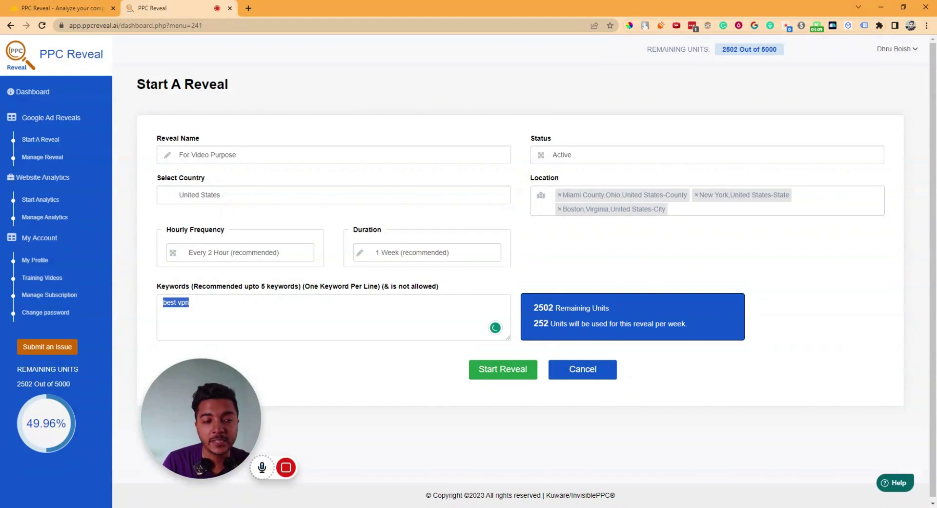
{"action": "left_click_drag", "start_coordinate": [533, 323], "coordinate": [688, 323]}
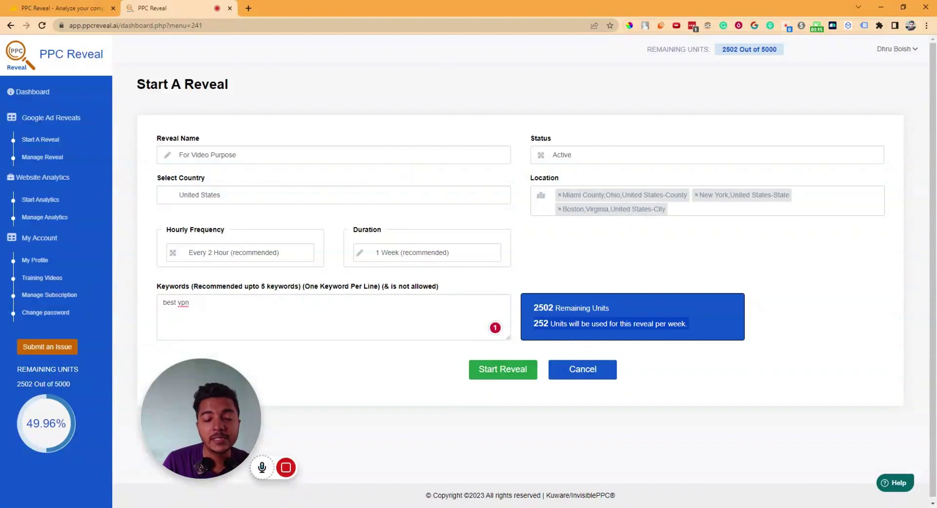
{"action": "left_click", "coordinate": [189, 302]}
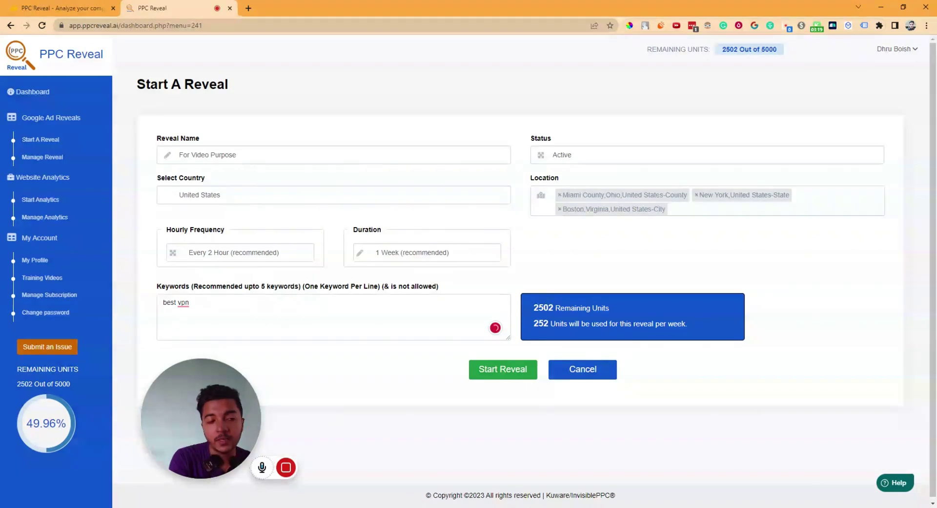
Add 'best vpn for iphone' as a second keyword and note the 504 units per week estimate
{"action": "type", "text": "best vpn"}
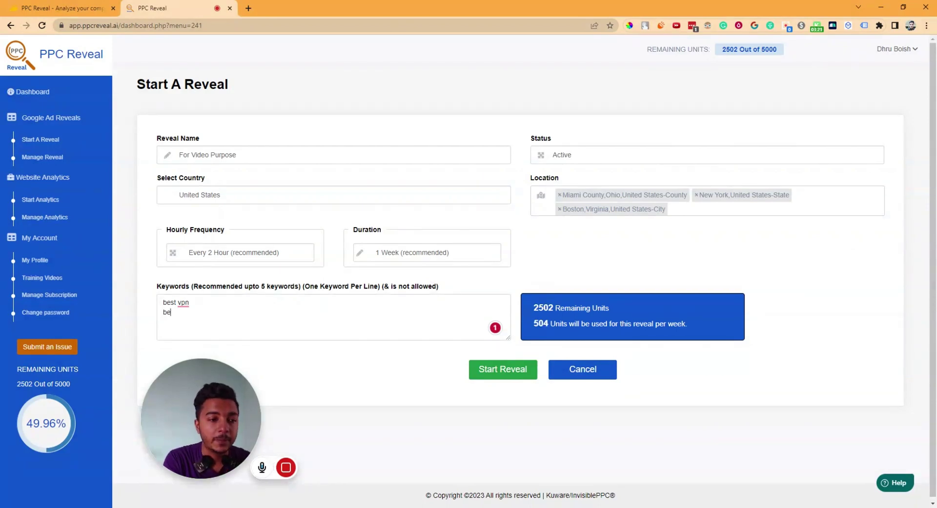
{"action": "type", "text": " fo"}
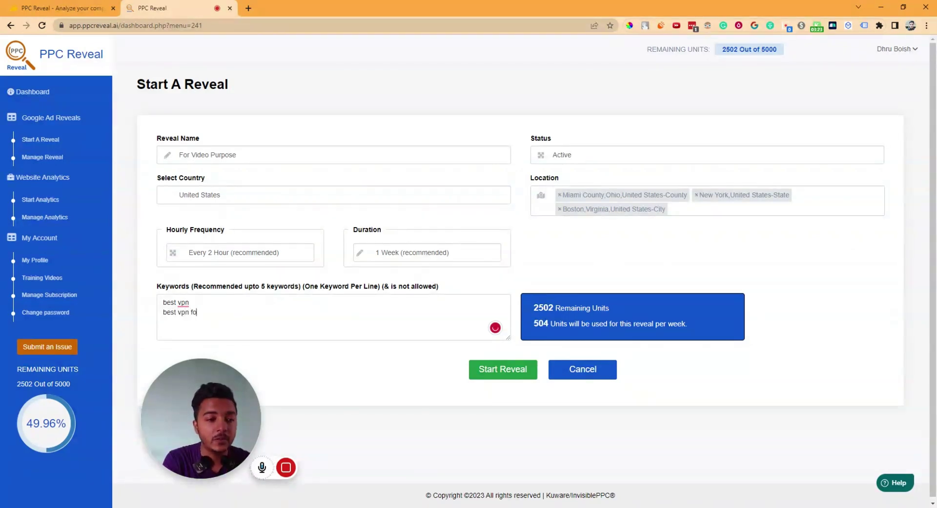
{"action": "type", "text": "r iphone"}
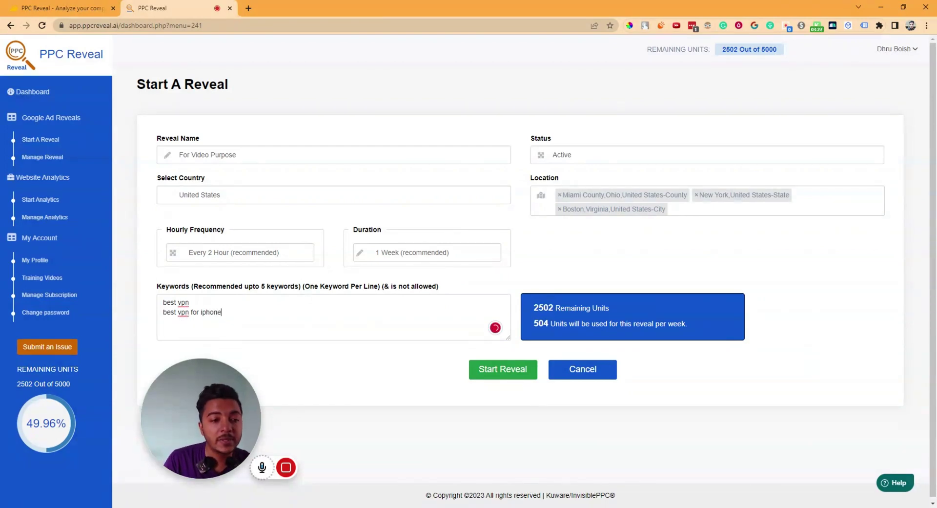
{"action": "key", "text": "ctrl+shift+Left"}
{"action": "key", "text": "ctrl+shift+Left"}
{"action": "key", "text": "ctrl+shift+Left"}
{"action": "key", "text": "ctrl+shift+Left"}
{"action": "key", "text": "Right"}
{"action": "triple_click", "coordinate": [559, 323]}
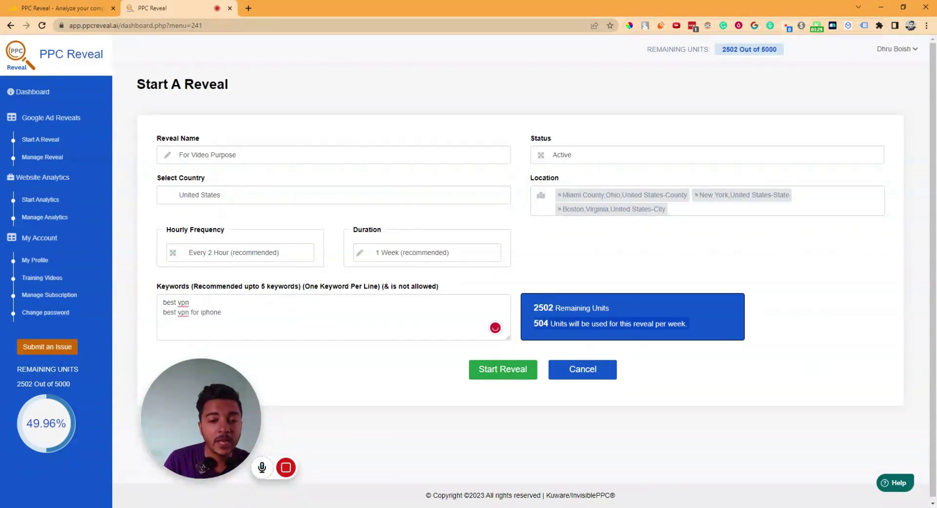
{"action": "double_click", "coordinate": [542, 323]}
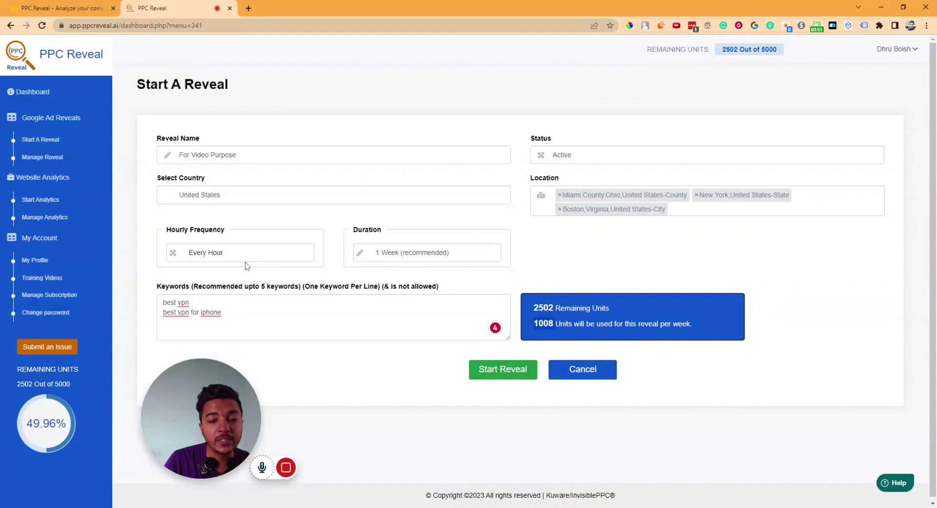
{"action": "left_click", "coordinate": [243, 291]}
{"action": "left_click", "coordinate": [294, 260]}
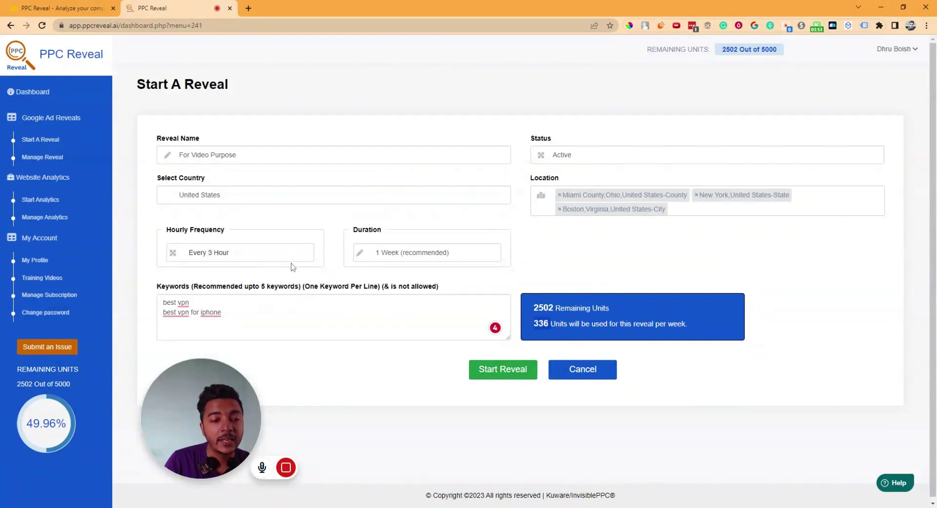
{"action": "left_click", "coordinate": [255, 299]}
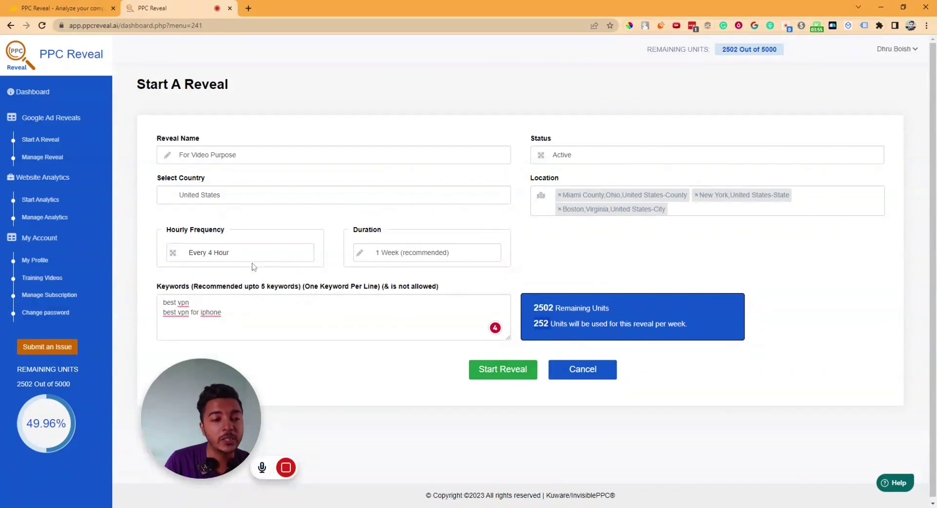
{"action": "key", "text": "Up"}
{"action": "key", "text": "Up"}
{"action": "key", "text": "Up"}
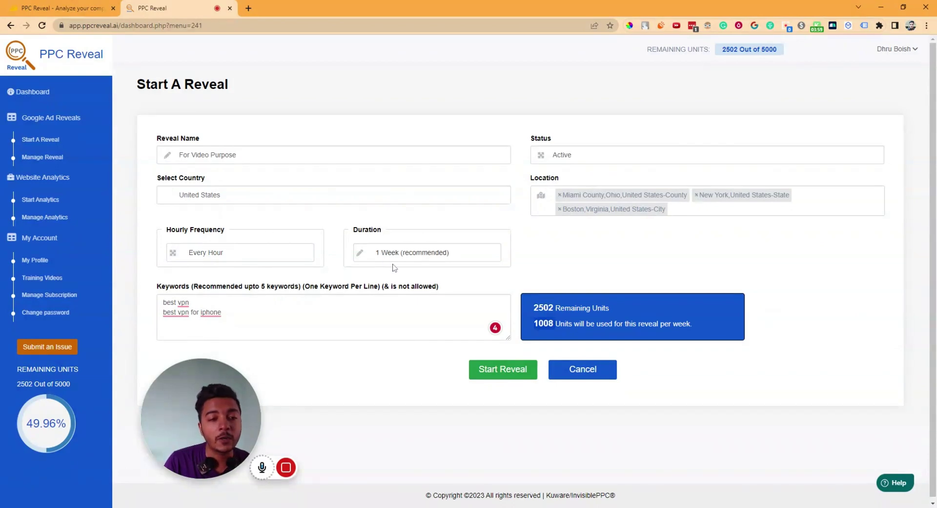
{"action": "key", "text": "Down"}
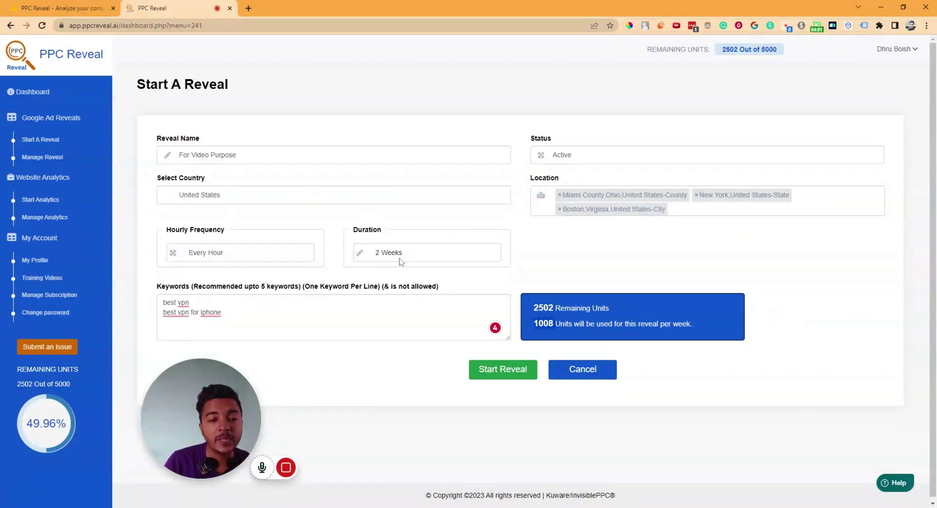
{"action": "key", "text": "Up"}
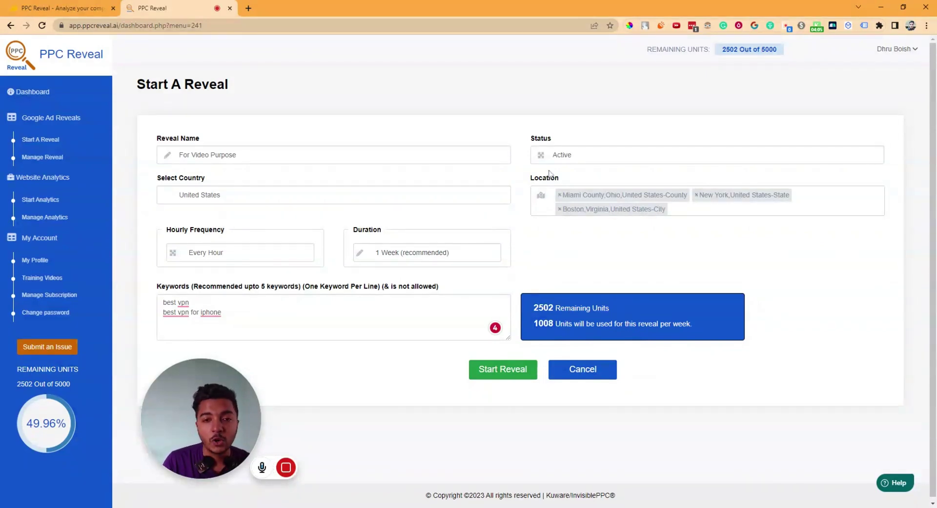
Add Florida, United States-State as a fourth location and start the reveal
{"action": "left_click", "coordinate": [670, 209]}
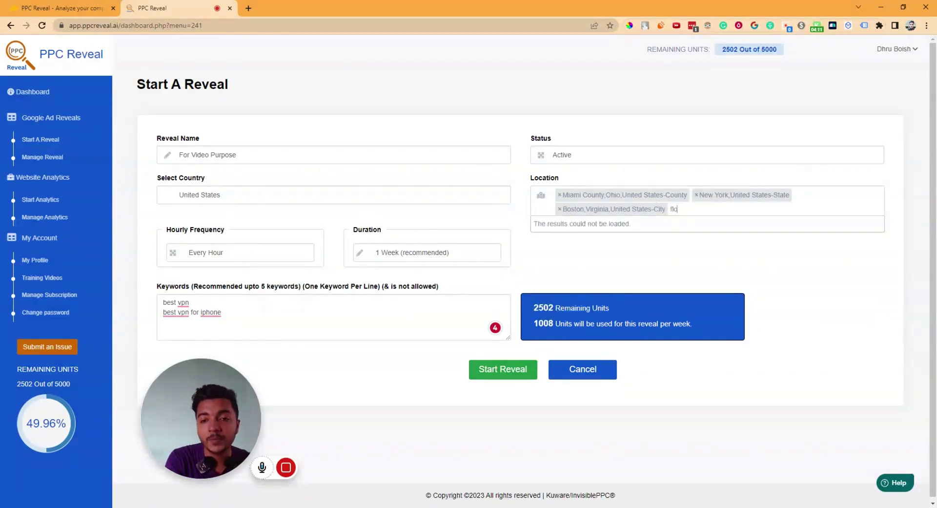
{"action": "type", "text": "florida"}
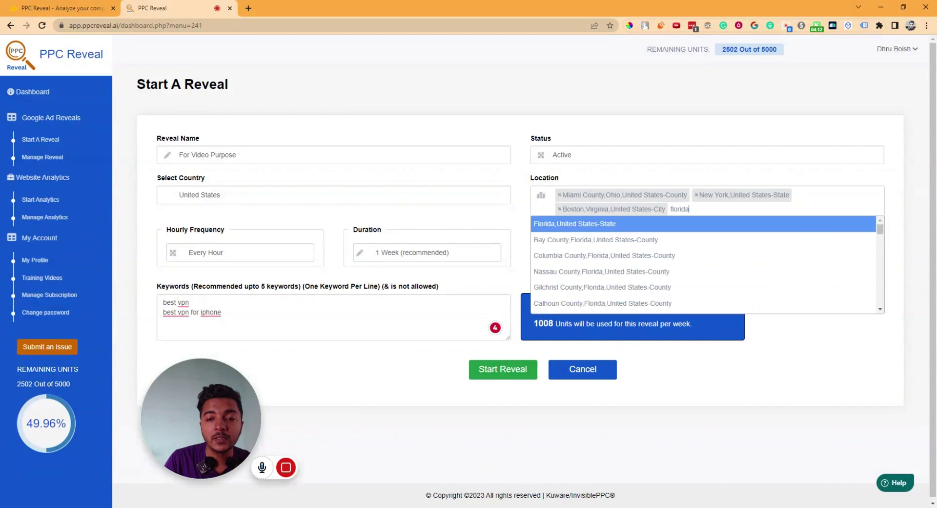
{"action": "left_click", "coordinate": [642, 223]}
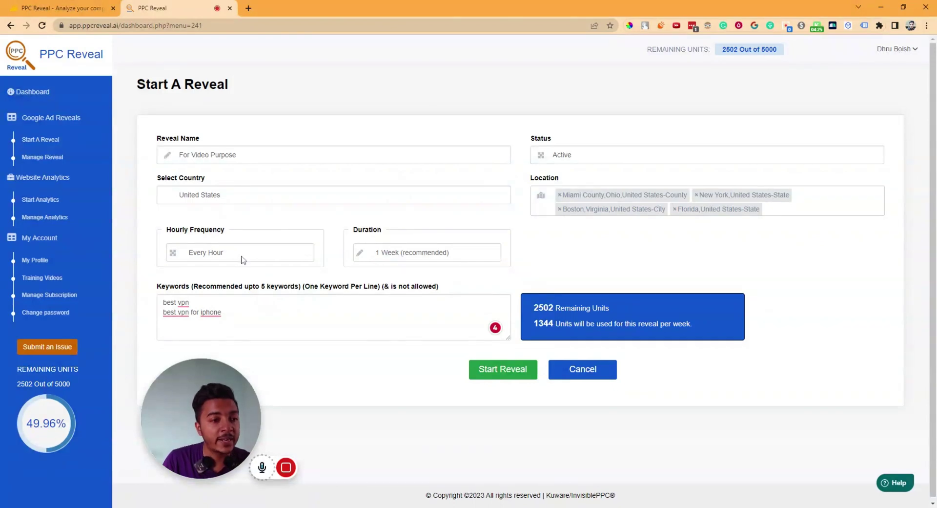
{"action": "left_click", "coordinate": [512, 374]}
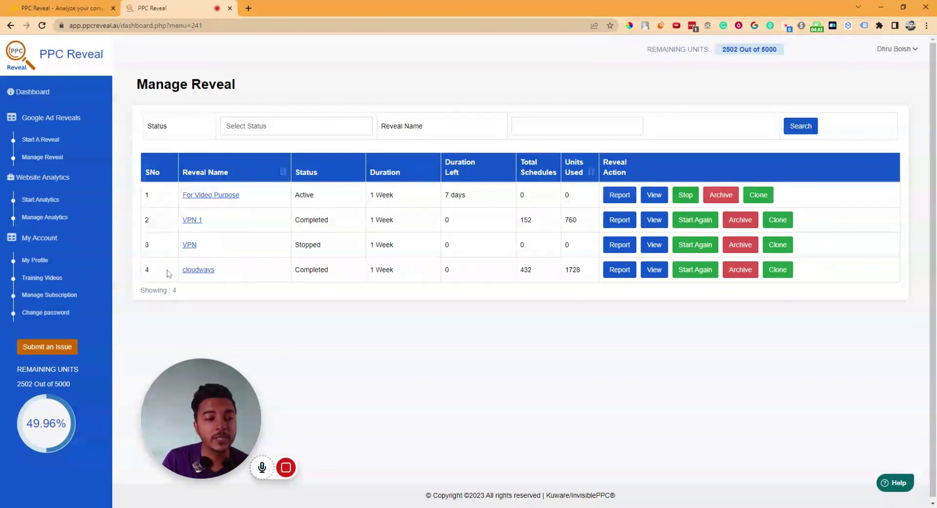
Note the new reveal's 7 days left and cloudways' 432 schedules and 1728 units, then open cloudways' report
{"action": "double_click", "coordinate": [147, 269]}
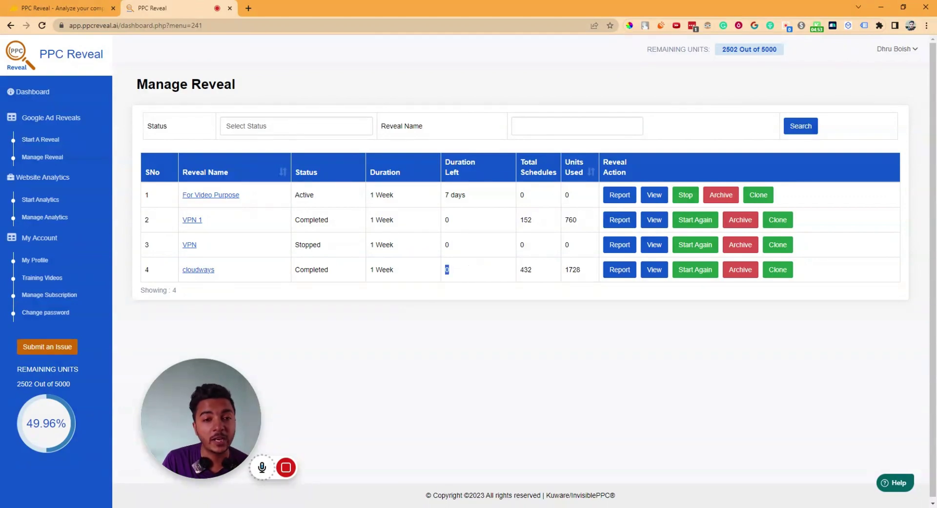
{"action": "triple_click", "coordinate": [458, 195]}
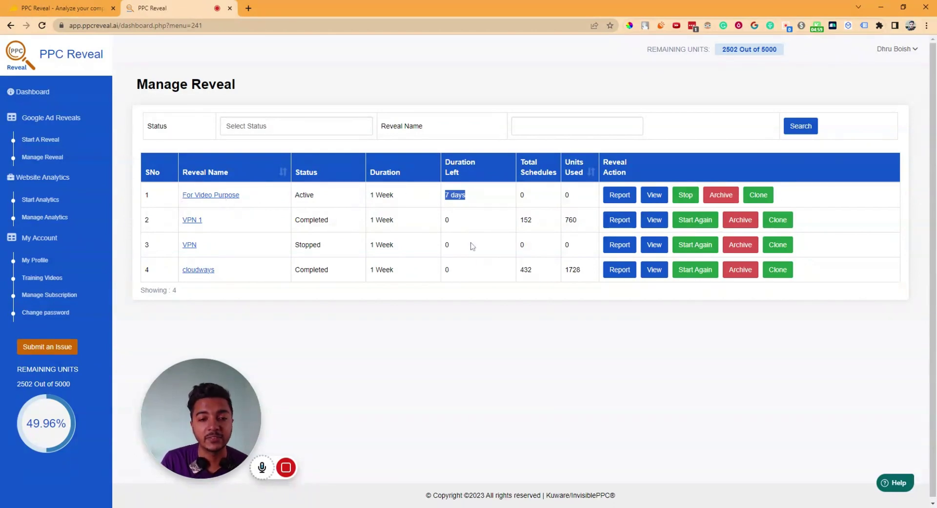
{"action": "double_click", "coordinate": [526, 271]}
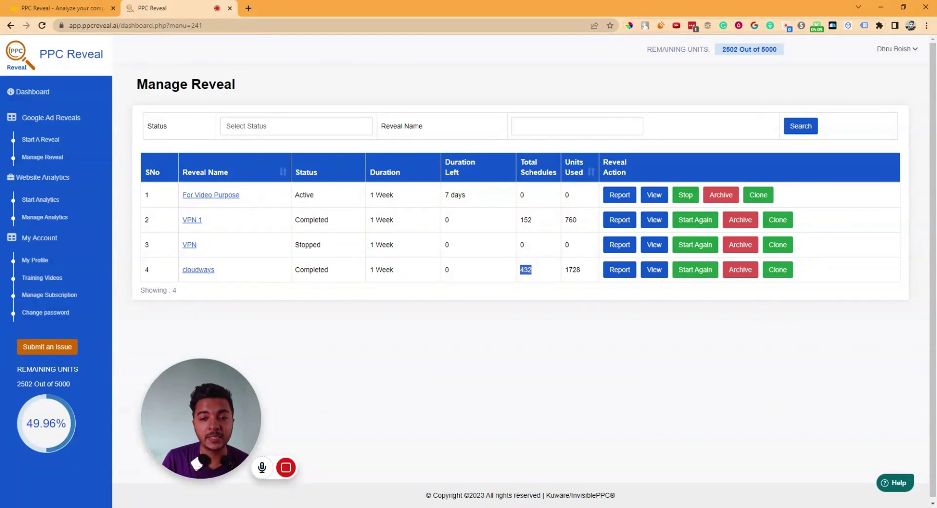
{"action": "left_click_drag", "start_coordinate": [565, 269], "coordinate": [582, 269]}
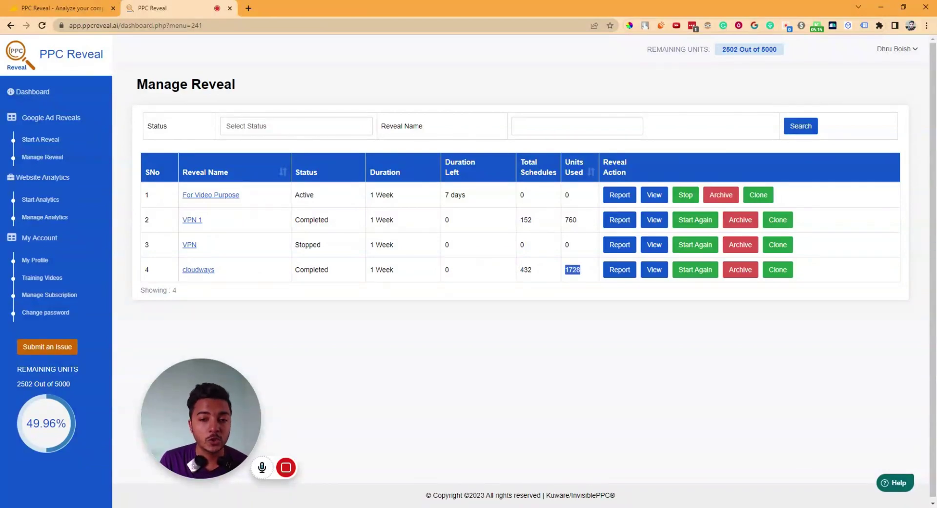
{"action": "left_click", "coordinate": [618, 276]}
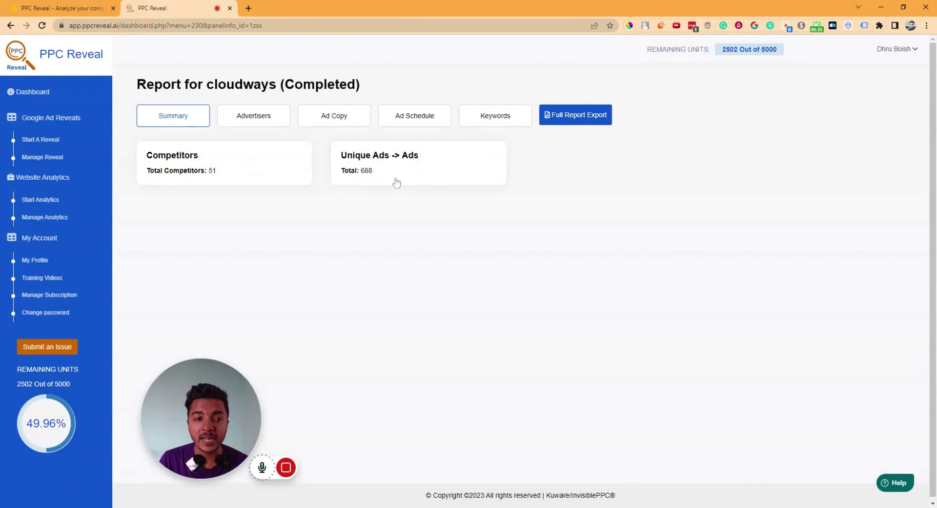
Read the advertisers' visibility values on the Advertisers chart, then switch to the Keywords breakdown
{"action": "left_click", "coordinate": [182, 177]}
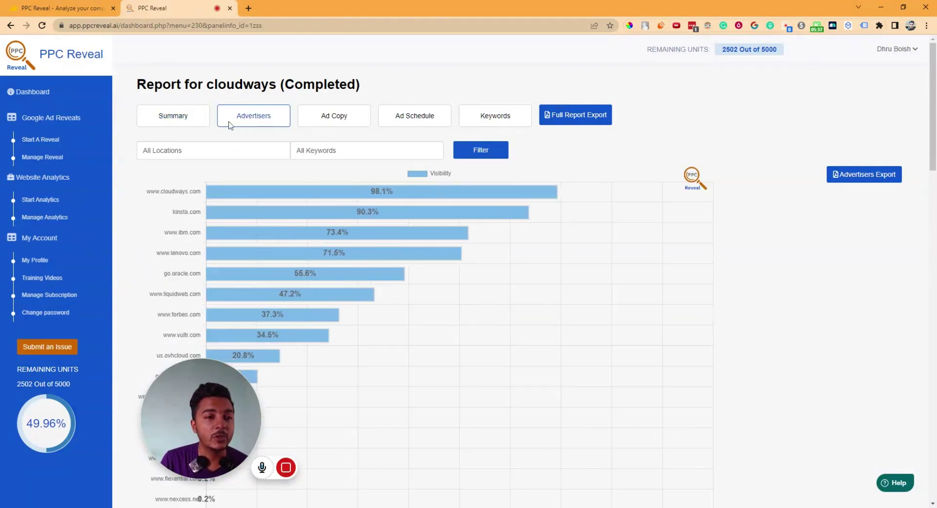
{"action": "left_click_drag", "start_coordinate": [227, 411], "coordinate": [797, 371]}
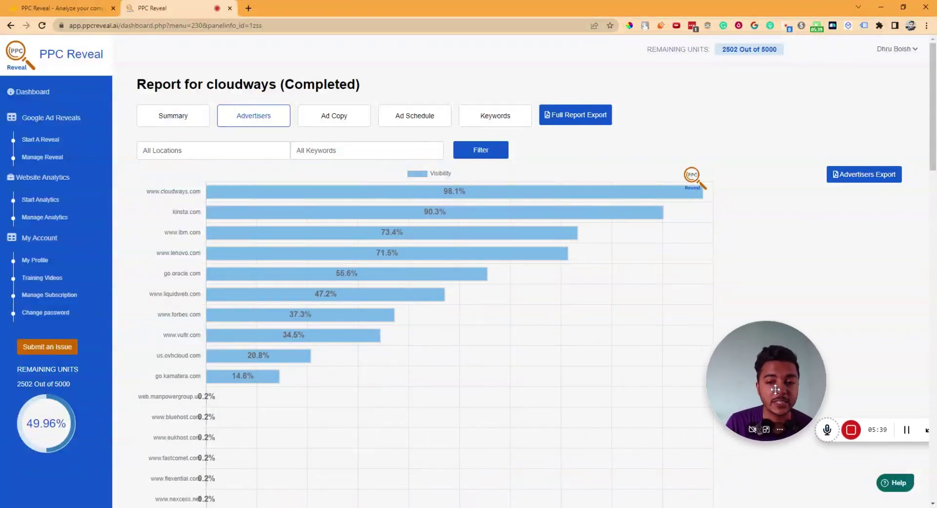
{"action": "mouse_move", "coordinate": [634, 193]}
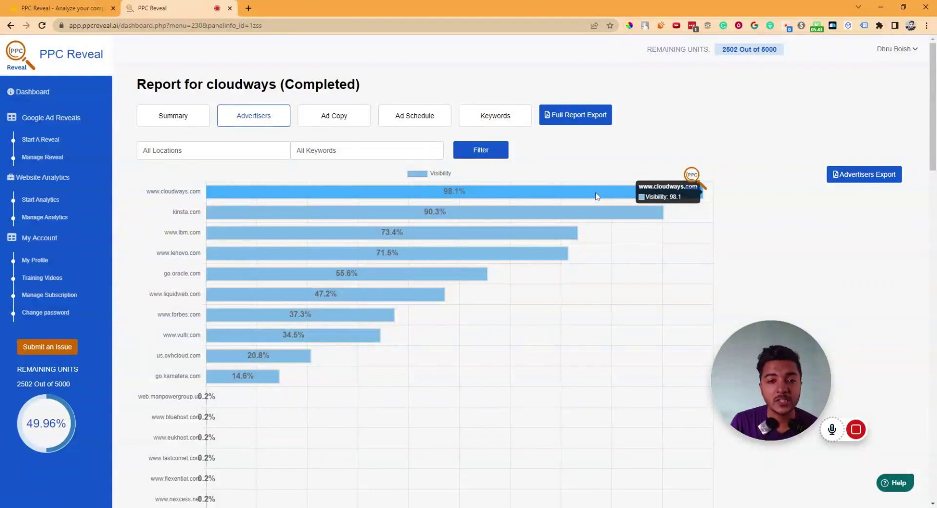
{"action": "mouse_move", "coordinate": [568, 218]}
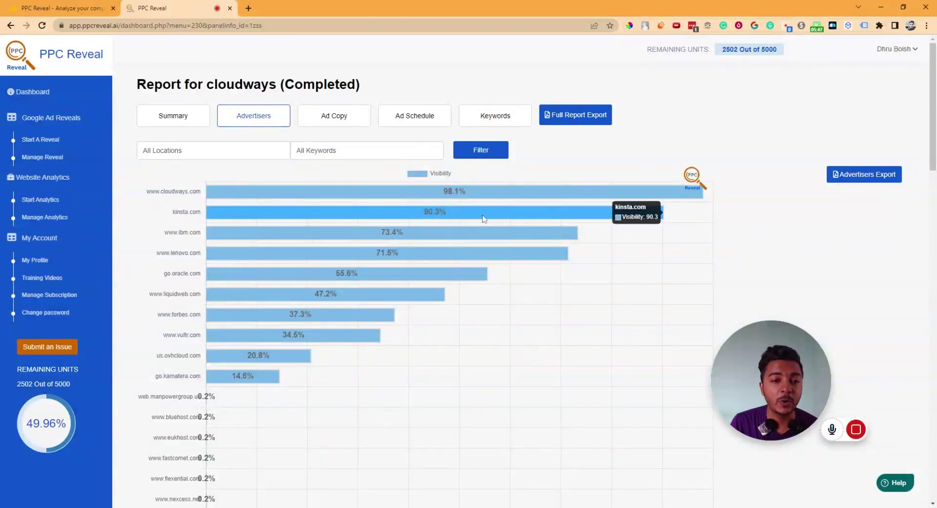
{"action": "mouse_move", "coordinate": [242, 237]}
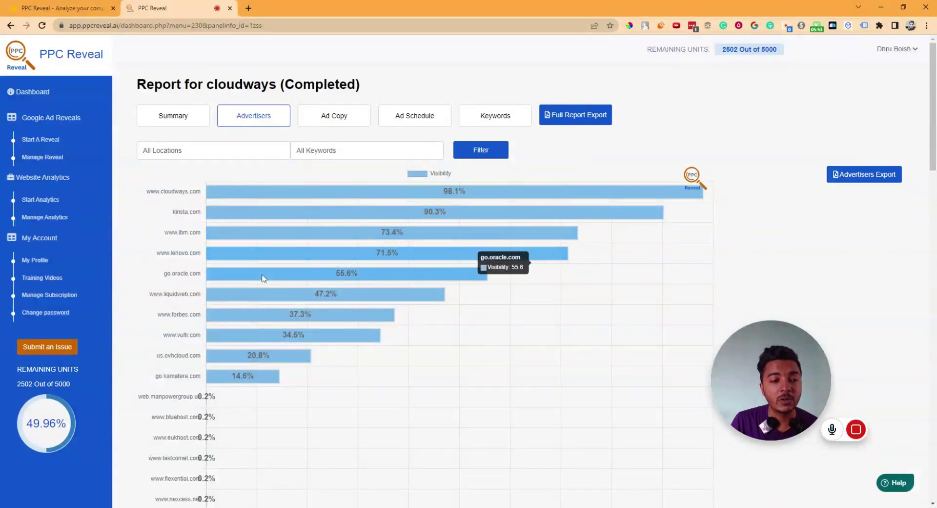
{"action": "scroll", "coordinate": [265, 277], "scroll_direction": "down", "scroll_amount": 3}
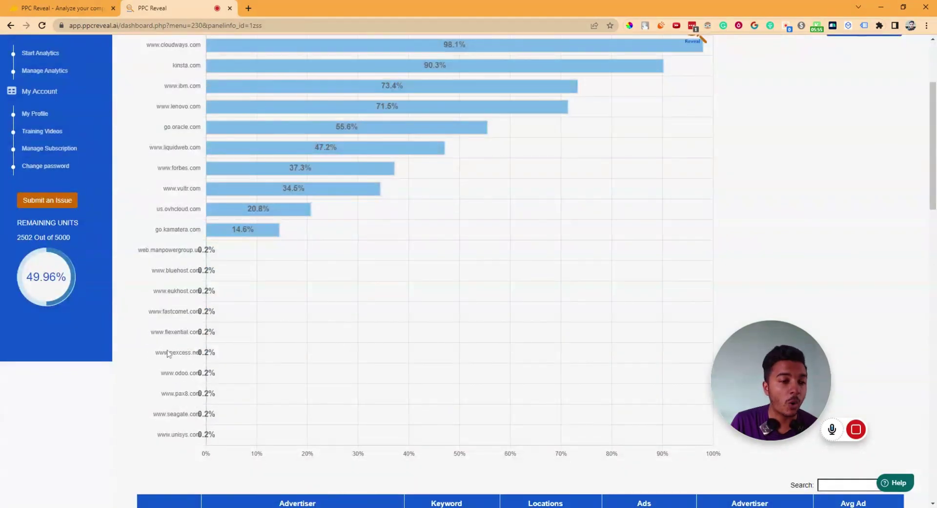
{"action": "scroll", "coordinate": [166, 327], "scroll_direction": "up", "scroll_amount": 2}
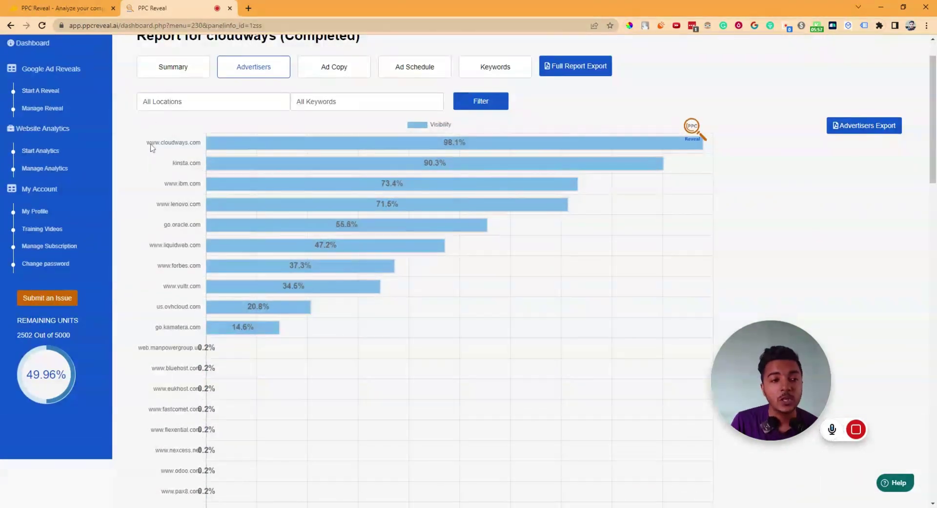
{"action": "left_click", "coordinate": [466, 77]}
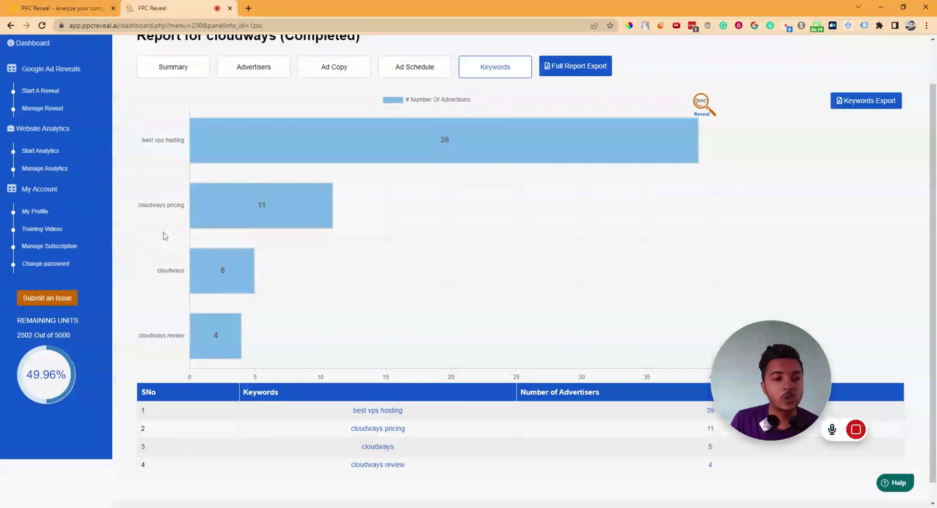
Scroll the keyword chart, then return to the Advertisers chart with cloudways.com at 98.1% visibility
{"action": "scroll", "coordinate": [163, 234], "scroll_direction": "down", "scroll_amount": 1}
{"action": "scroll", "coordinate": [231, 387], "scroll_direction": "up", "scroll_amount": 2}
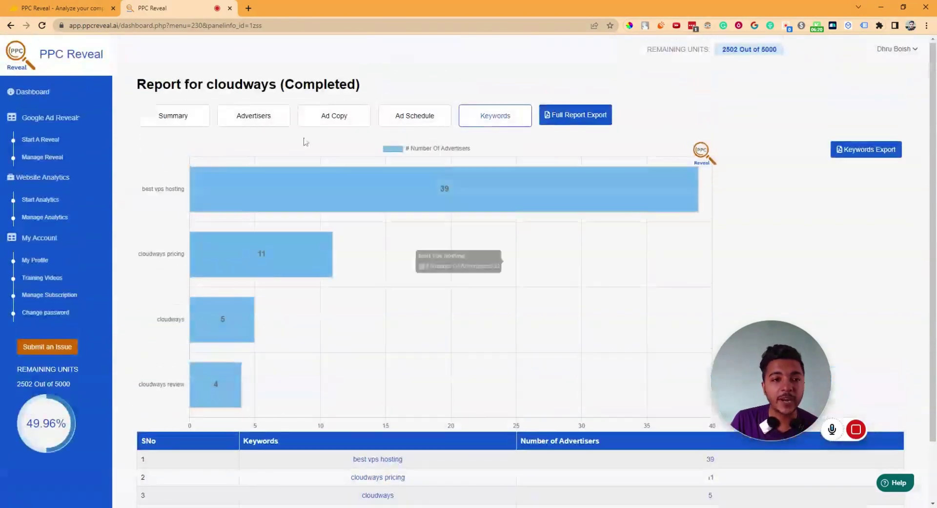
{"action": "left_click", "coordinate": [256, 121]}
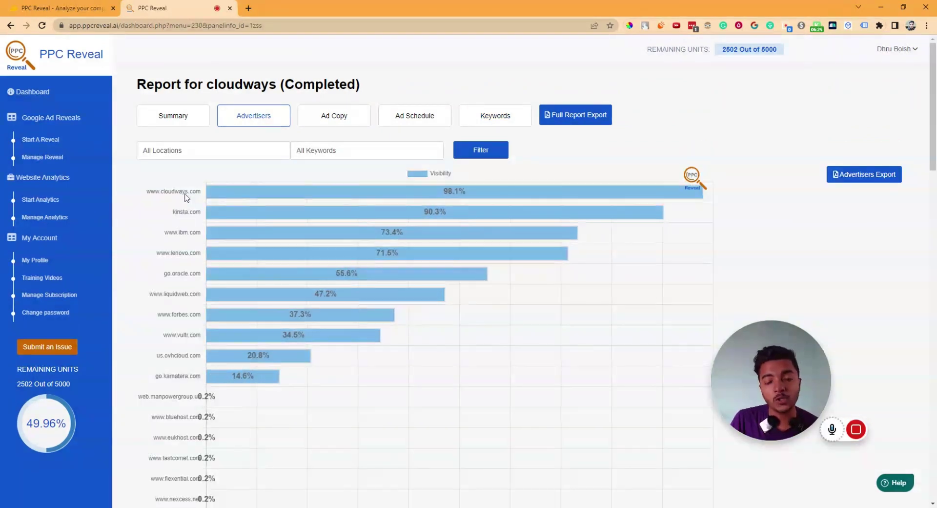
{"action": "scroll", "coordinate": [186, 196], "scroll_direction": "down", "scroll_amount": 3}
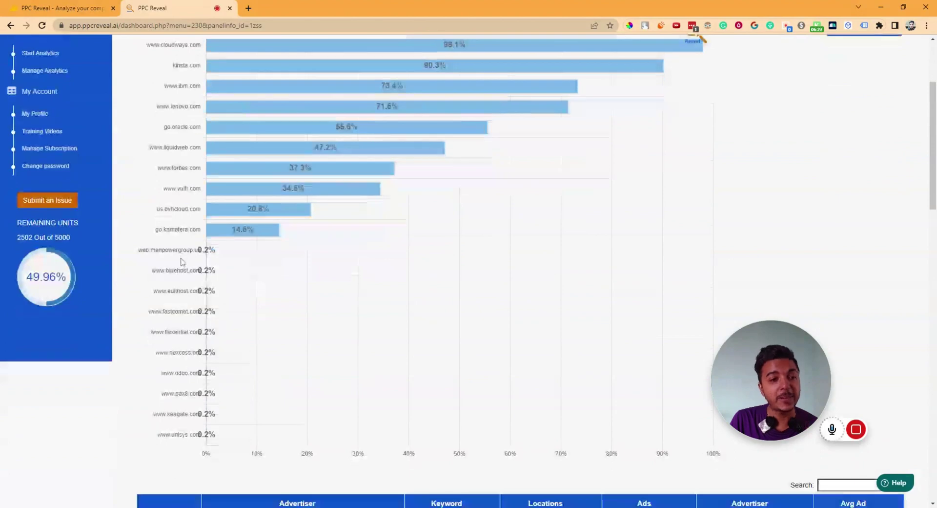
{"action": "scroll", "coordinate": [182, 288], "scroll_direction": "up", "scroll_amount": 3}
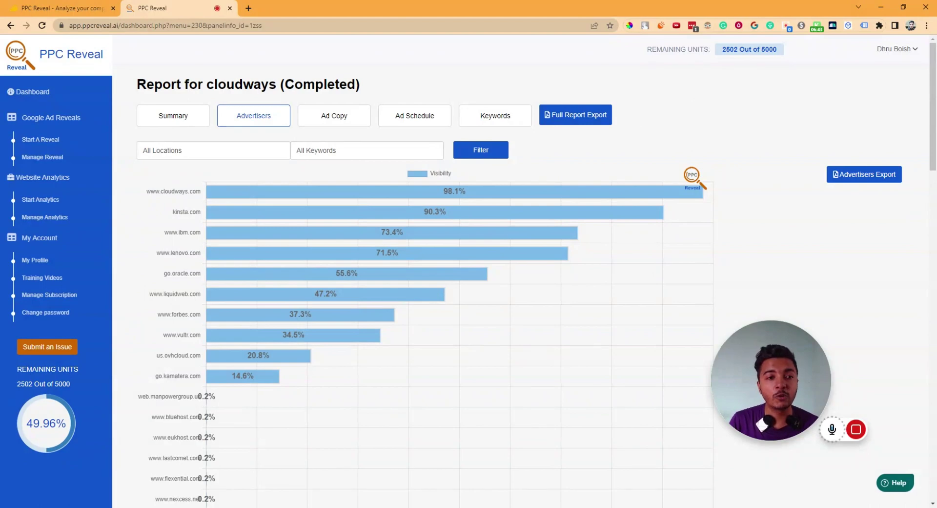
{"action": "scroll", "coordinate": [230, 190], "scroll_direction": "down", "scroll_amount": 10}
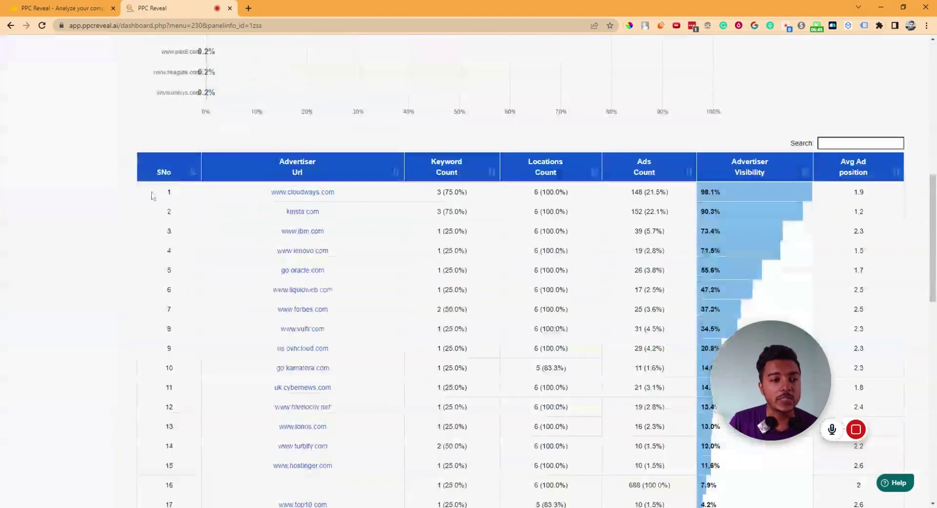
{"action": "scroll", "coordinate": [132, 181], "scroll_direction": "down", "scroll_amount": 1}
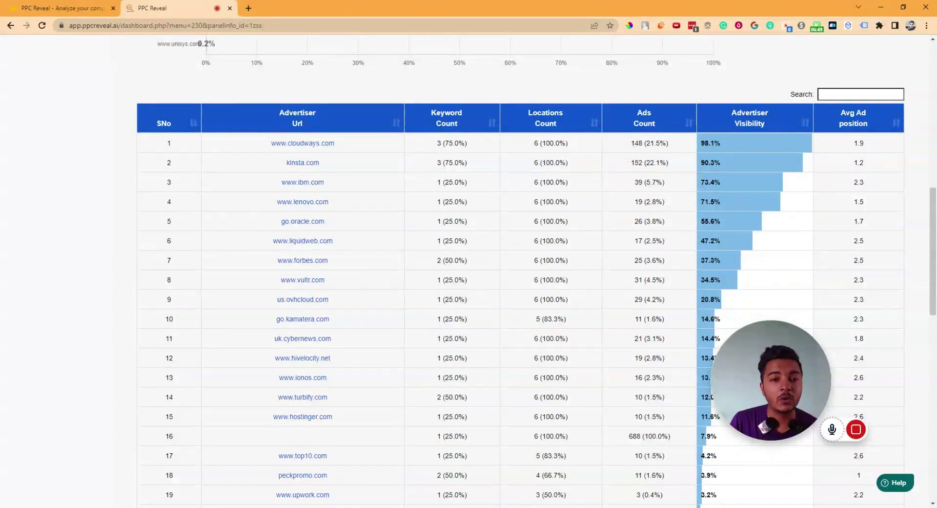
{"action": "left_click_drag", "start_coordinate": [436, 141], "coordinate": [472, 286]}
{"action": "left_click", "coordinate": [471, 286]}
{"action": "left_click_drag", "start_coordinate": [533, 144], "coordinate": [566, 261]}
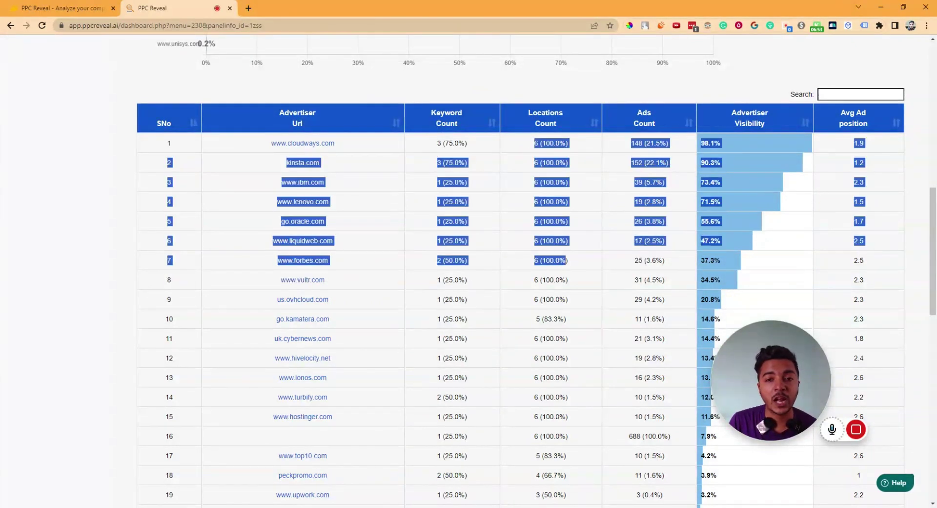
{"action": "left_click", "coordinate": [621, 159]}
{"action": "left_click_drag", "start_coordinate": [624, 145], "coordinate": [654, 278]}
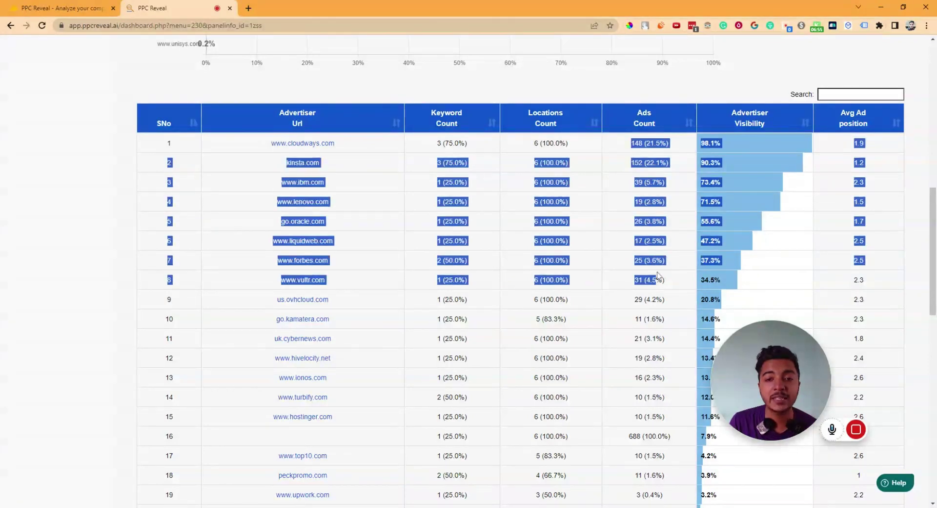
{"action": "left_click", "coordinate": [655, 279]}
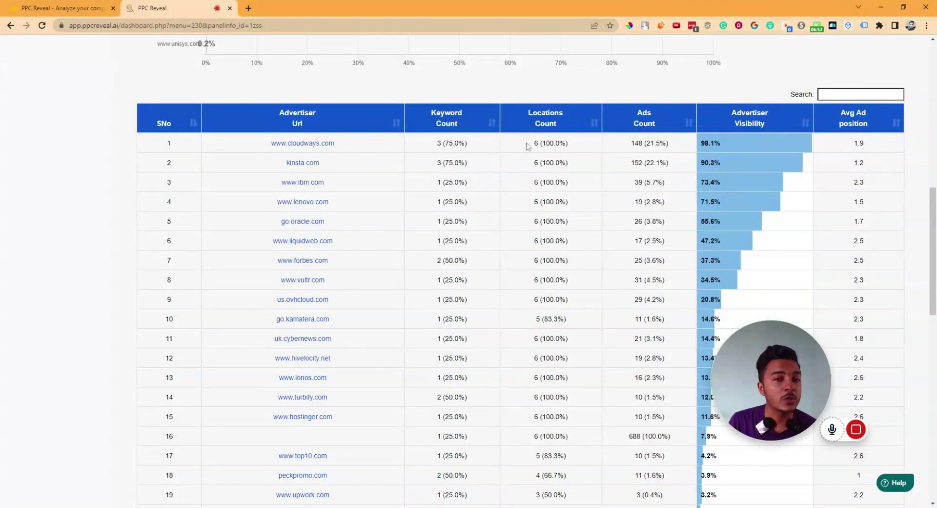
{"action": "double_click", "coordinate": [636, 143]}
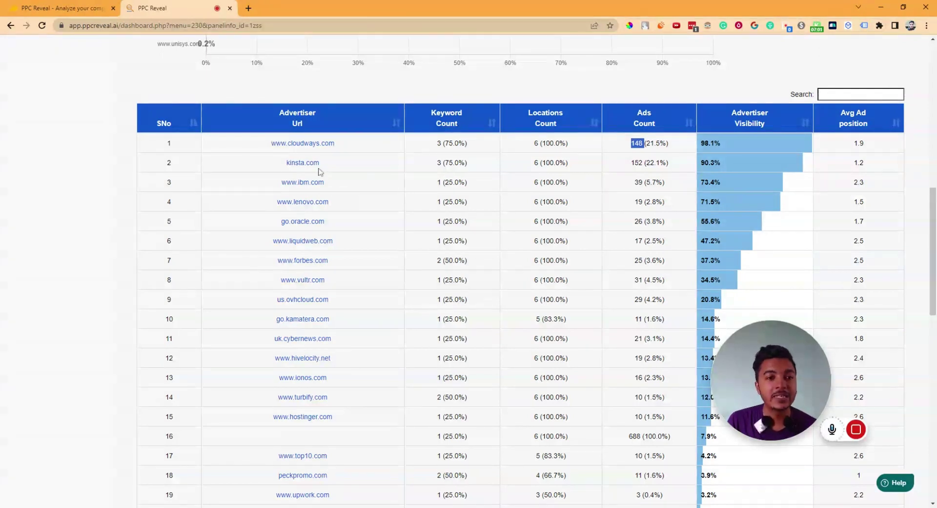
{"action": "double_click", "coordinate": [637, 162]}
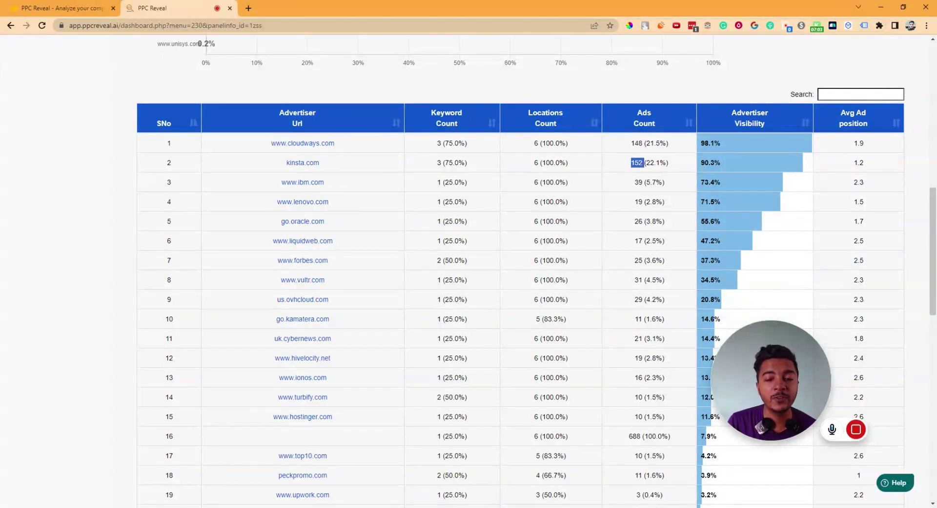
{"action": "left_click", "coordinate": [635, 187]}
{"action": "double_click", "coordinate": [639, 182]}
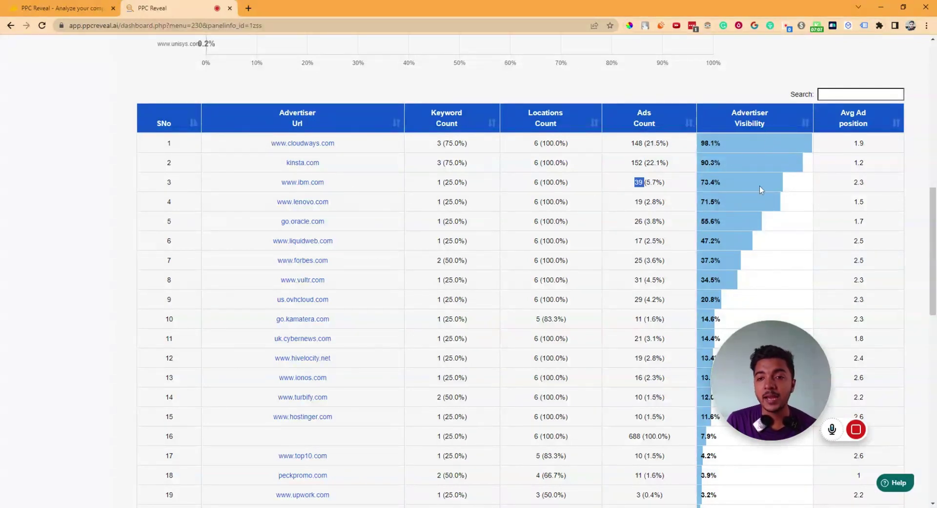
{"action": "mouse_move", "coordinate": [790, 371]}
{"action": "left_click_drag", "start_coordinate": [789, 371], "coordinate": [128, 394]}
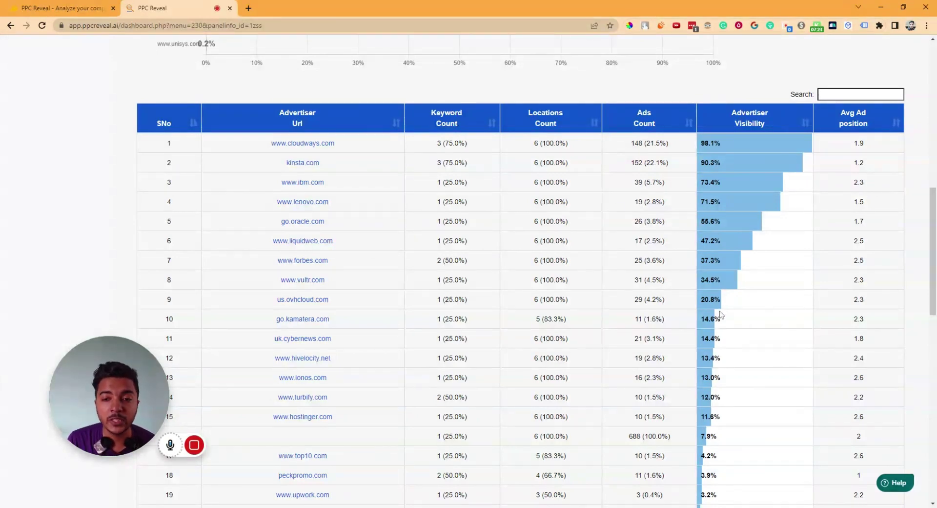
{"action": "scroll", "coordinate": [722, 325], "scroll_direction": "down", "scroll_amount": 3}
{"action": "scroll", "coordinate": [722, 329], "scroll_direction": "down", "scroll_amount": 7}
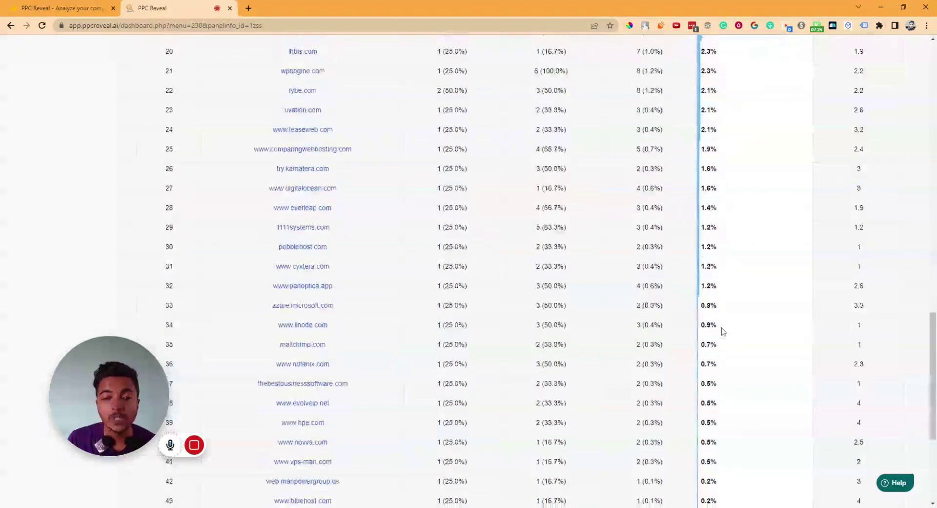
{"action": "scroll", "coordinate": [723, 330], "scroll_direction": "down", "scroll_amount": 4}
{"action": "scroll", "coordinate": [720, 327], "scroll_direction": "up", "scroll_amount": 12}
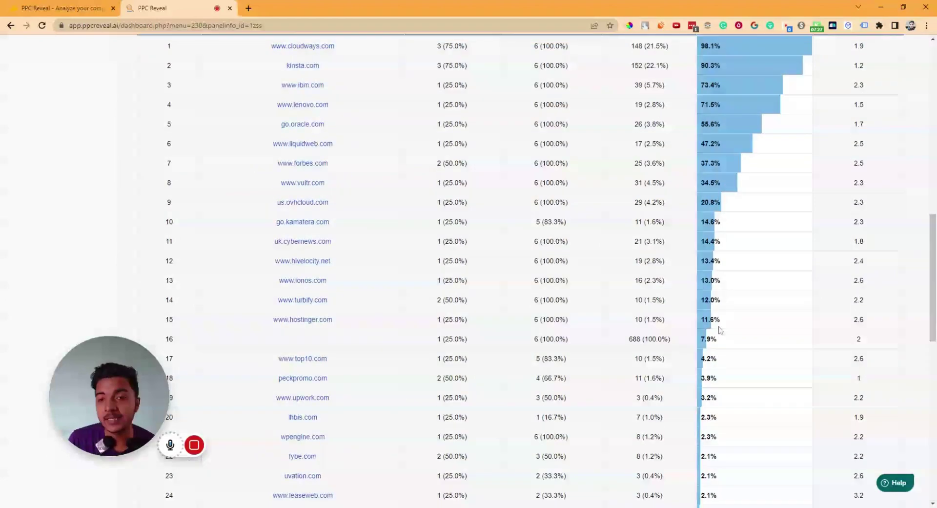
{"action": "scroll", "coordinate": [719, 331], "scroll_direction": "up", "scroll_amount": 3}
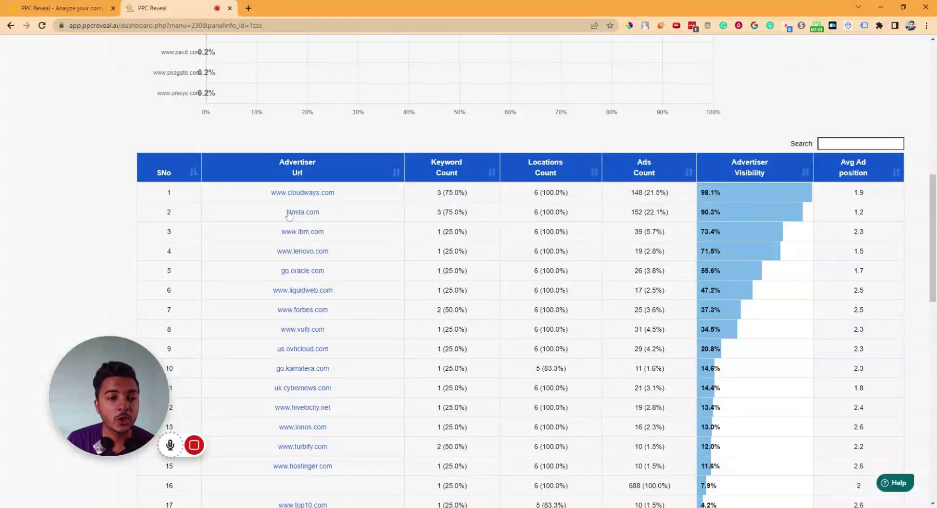
{"action": "scroll", "coordinate": [695, 272], "scroll_direction": "down", "scroll_amount": 15}
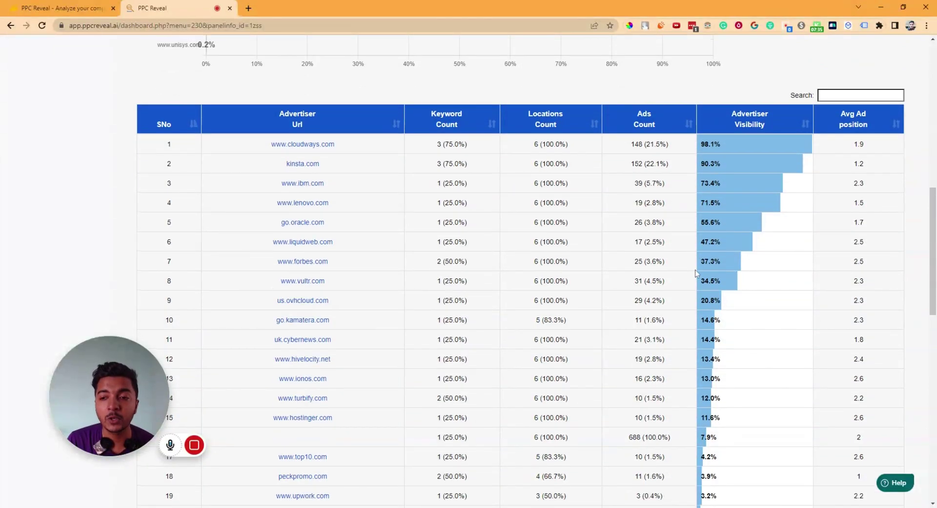
{"action": "scroll", "coordinate": [695, 272], "scroll_direction": "up", "scroll_amount": 20}
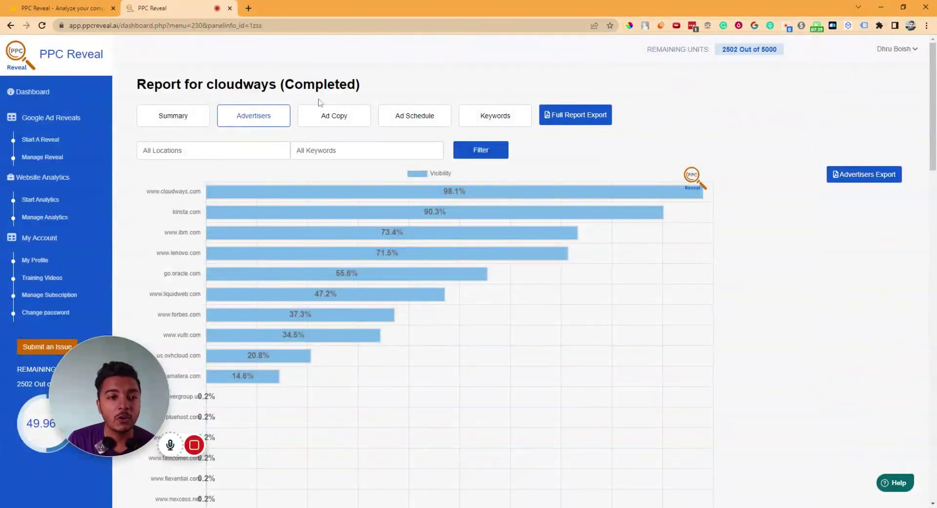
{"action": "left_click", "coordinate": [322, 115]}
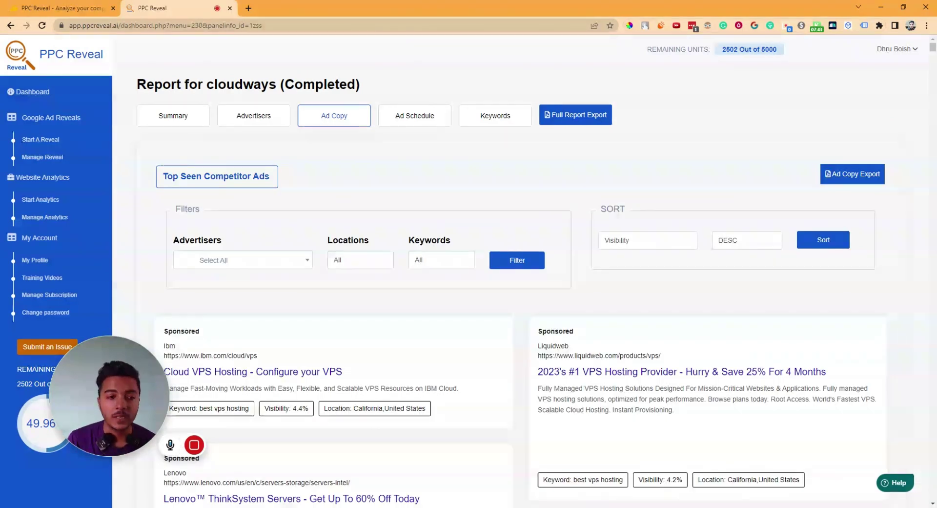
{"action": "scroll", "coordinate": [692, 154], "scroll_direction": "down", "scroll_amount": 2}
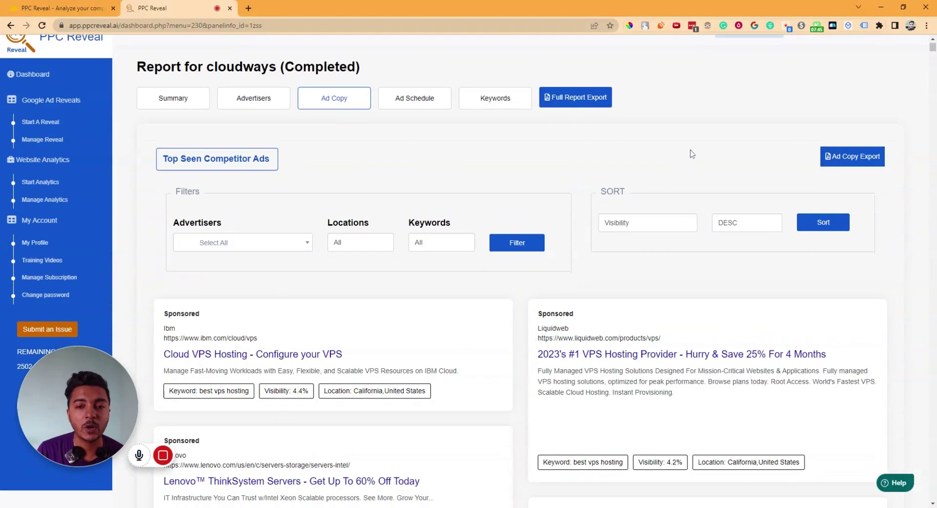
{"action": "scroll", "coordinate": [693, 154], "scroll_direction": "up", "scroll_amount": 2}
{"action": "left_click", "coordinate": [254, 114]}
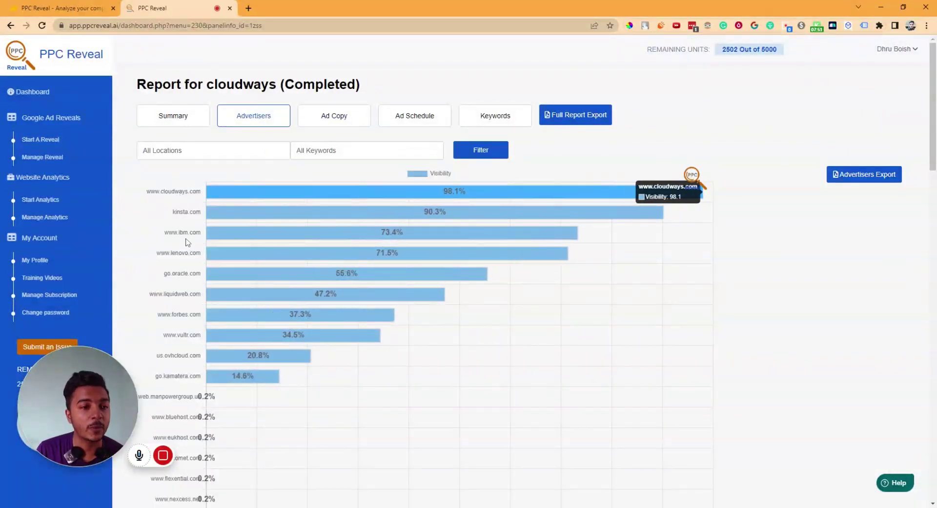
{"action": "left_click", "coordinate": [324, 116]}
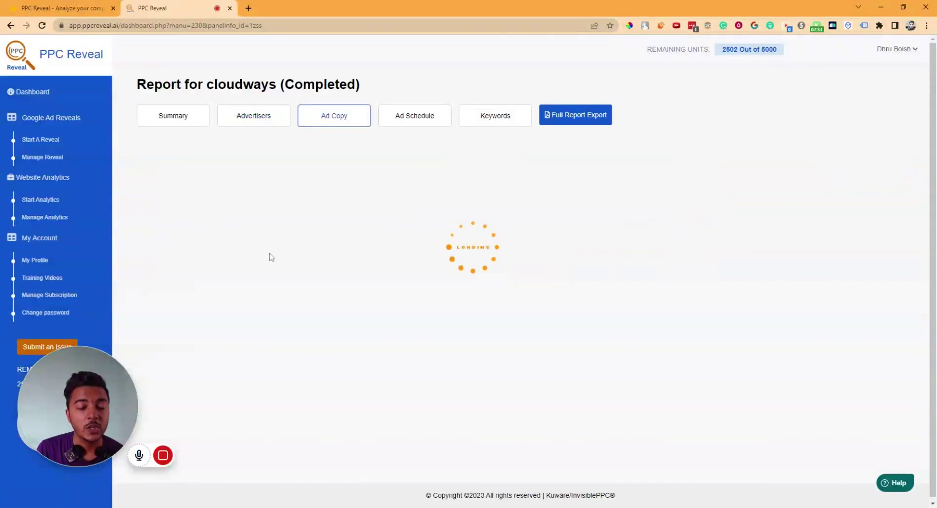
{"action": "left_click", "coordinate": [237, 260]}
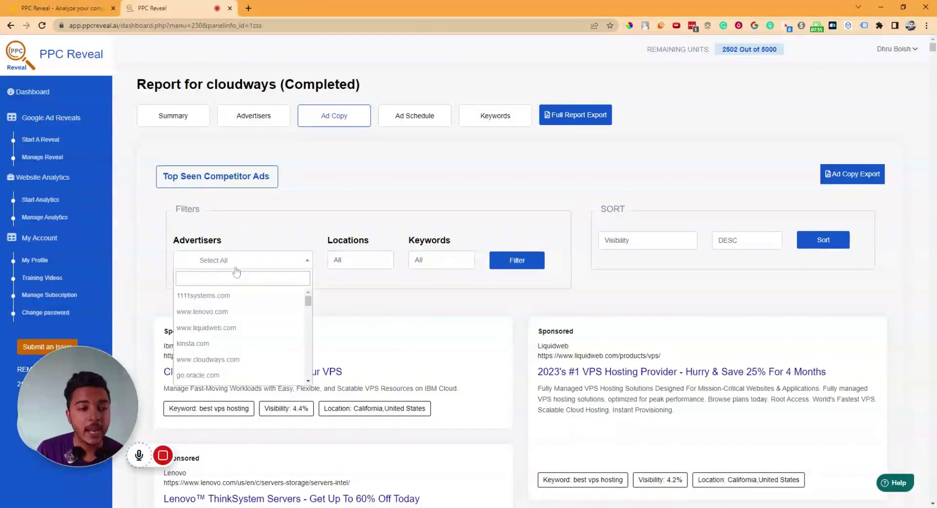
{"action": "key", "text": "Up"}
{"action": "type", "text": "i"}
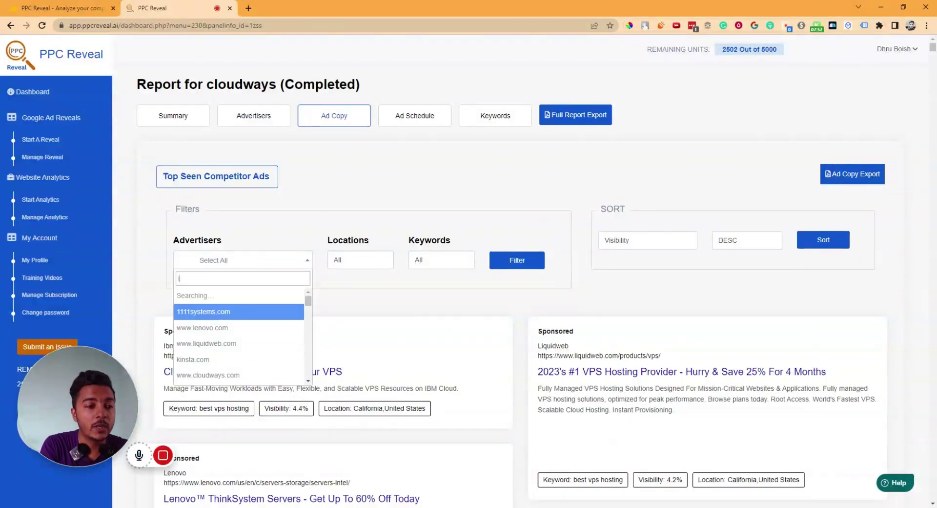
{"action": "type", "text": "mb"}
{"action": "key", "text": "BackSpace"}
{"action": "key", "text": "BackSpace"}
{"action": "type", "text": "bm"}
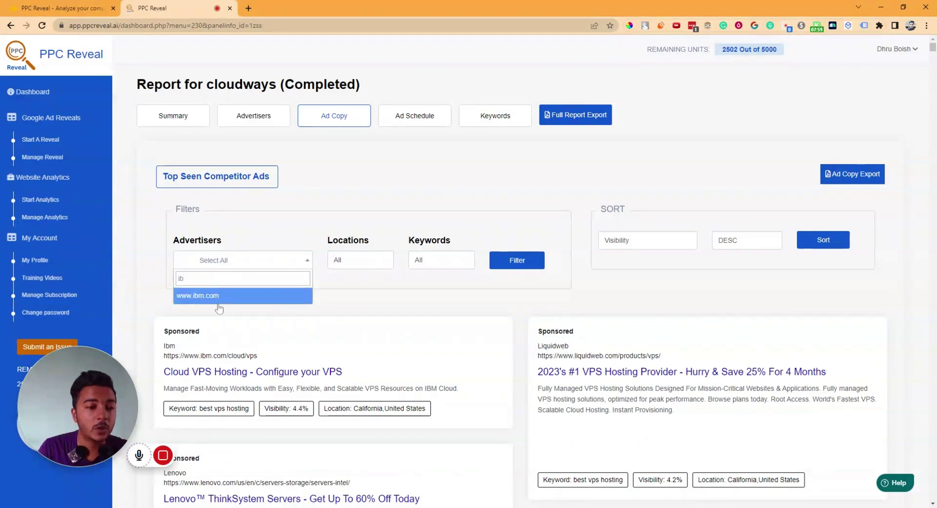
{"action": "left_click", "coordinate": [219, 296]}
{"action": "left_click", "coordinate": [259, 266]}
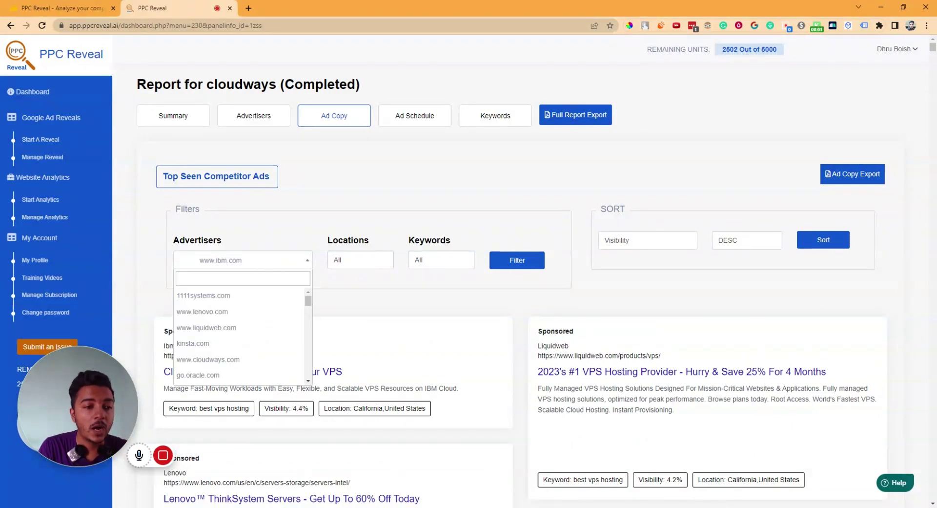
{"action": "type", "text": "cloud"}
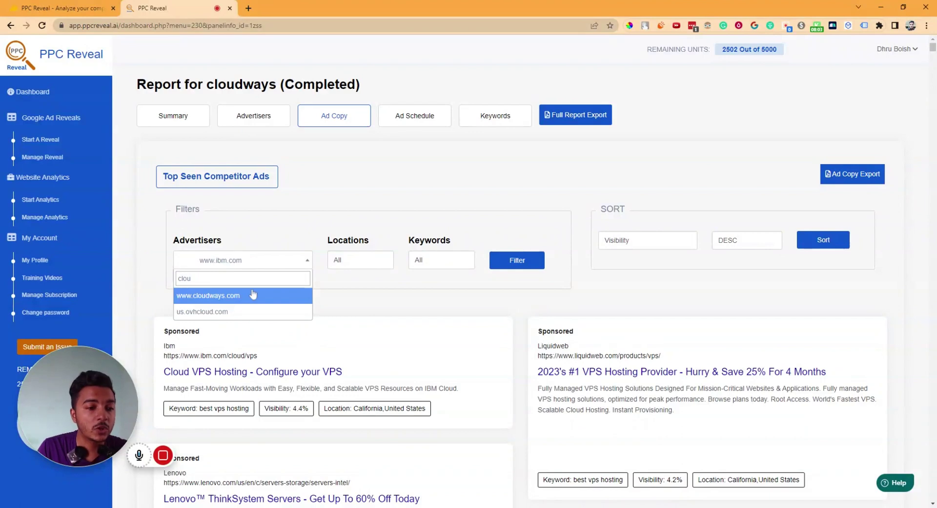
{"action": "left_click", "coordinate": [249, 295]}
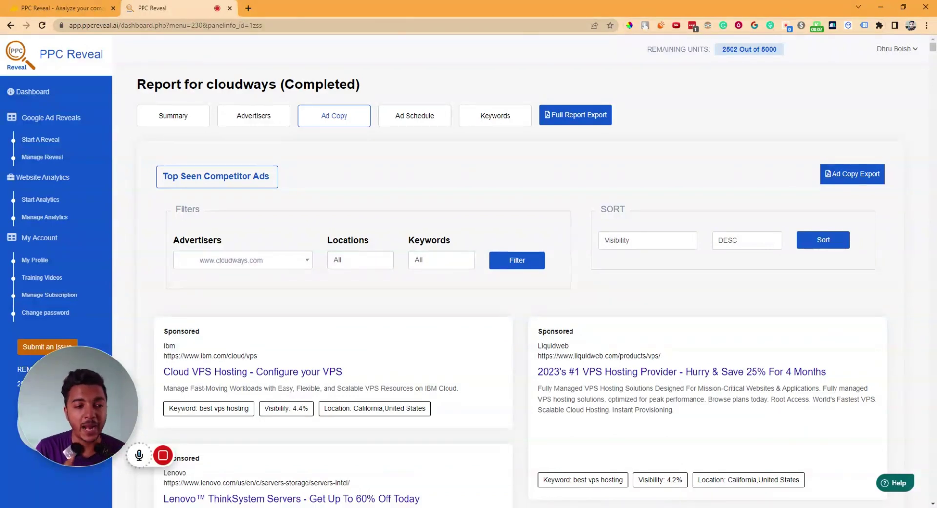
{"action": "left_click", "coordinate": [272, 266]}
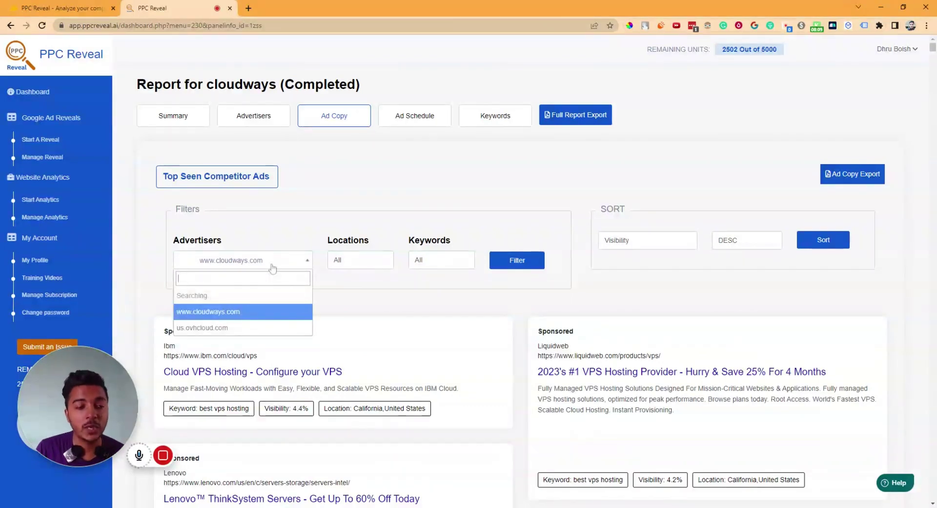
{"action": "left_click", "coordinate": [272, 266]}
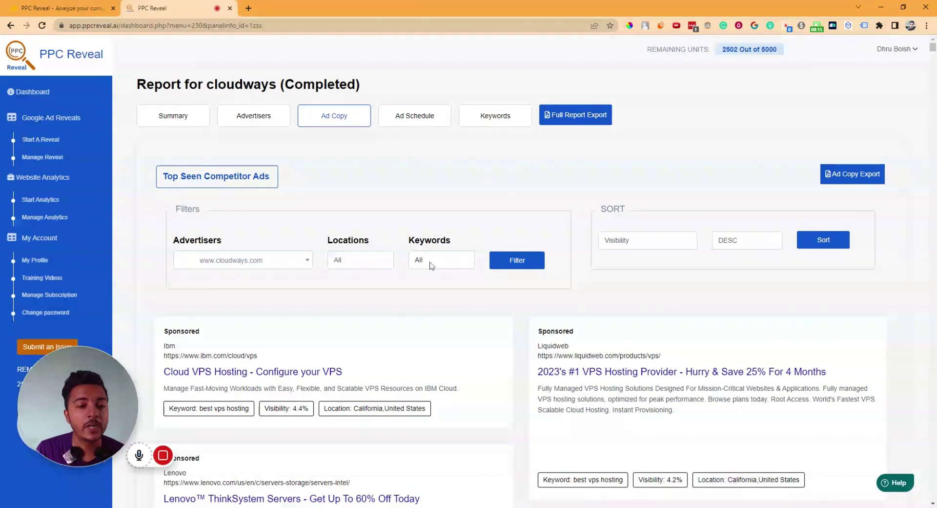
{"action": "left_click", "coordinate": [500, 265]}
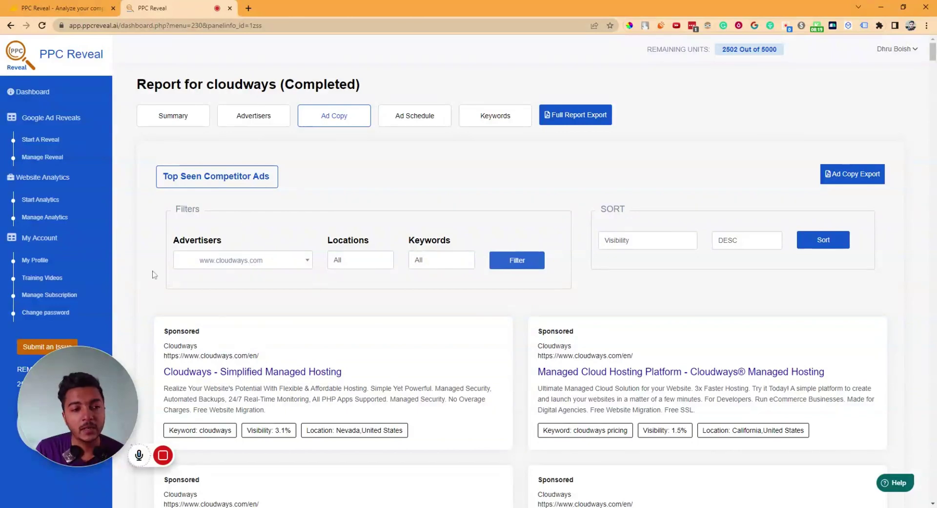
{"action": "left_click", "coordinate": [213, 266]}
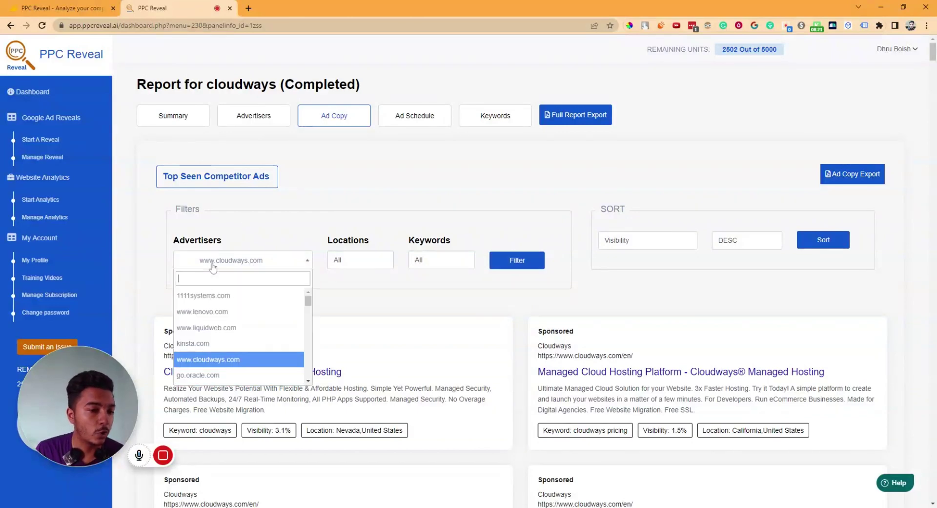
{"action": "left_click", "coordinate": [200, 357]}
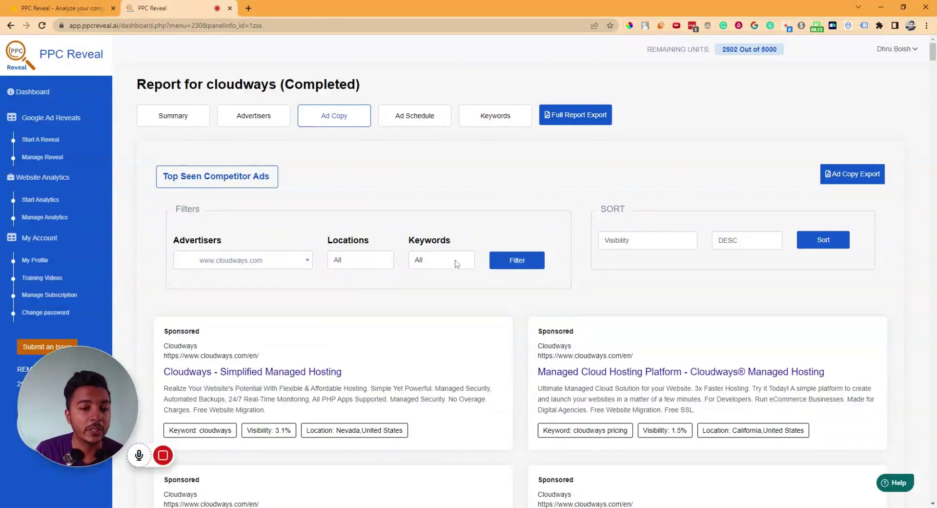
Review the top two ads' descriptions, visibility, 'cloudways' keyword, and Nevada and California locations
{"action": "scroll", "coordinate": [252, 278], "scroll_direction": "down", "scroll_amount": 5}
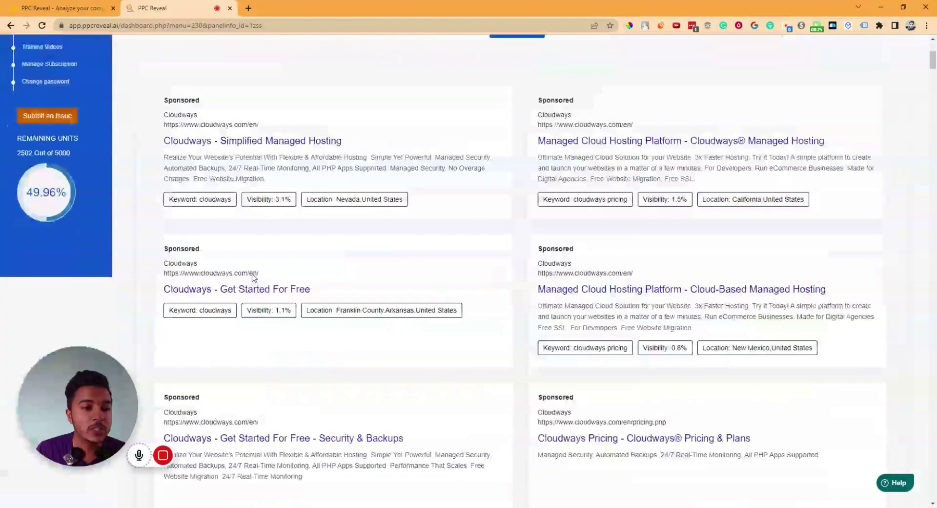
{"action": "scroll", "coordinate": [183, 210], "scroll_direction": "up", "scroll_amount": 2}
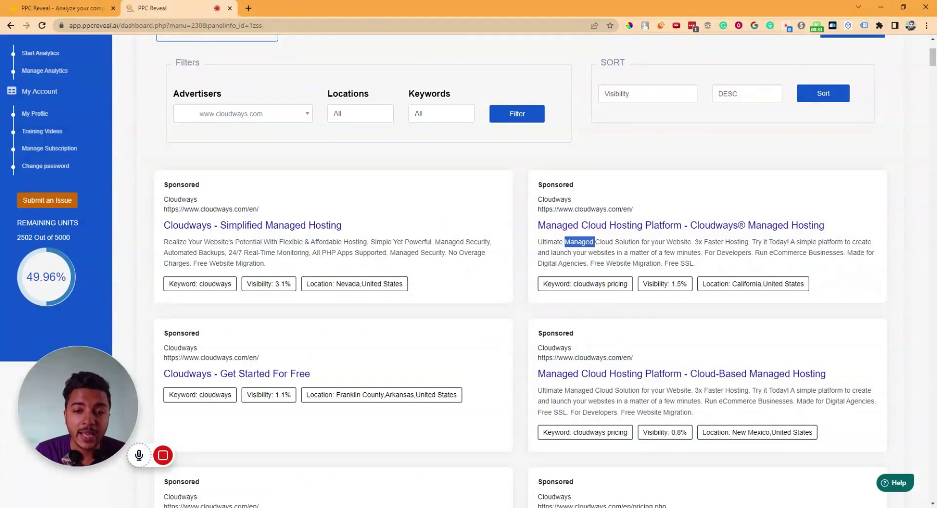
{"action": "triple_click", "coordinate": [579, 241]}
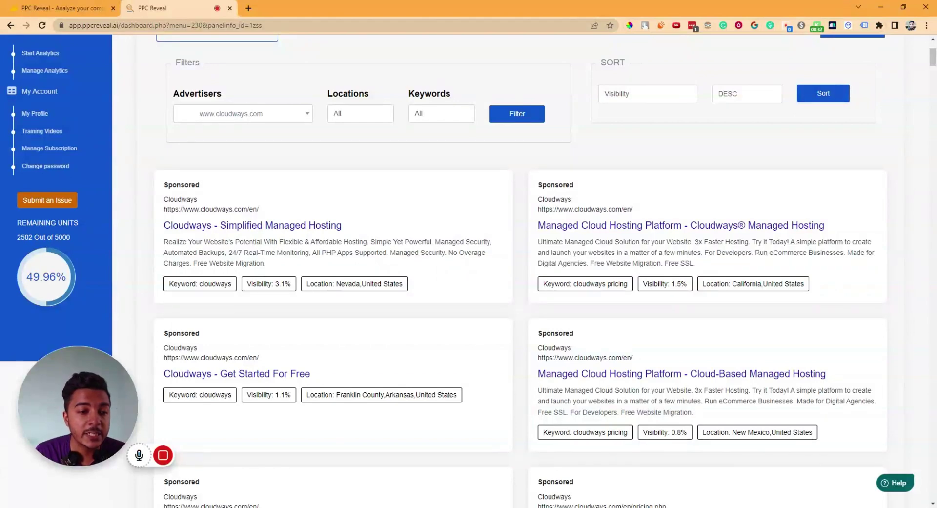
{"action": "triple_click", "coordinate": [257, 282]}
{"action": "double_click", "coordinate": [182, 283]}
{"action": "triple_click", "coordinate": [183, 283]}
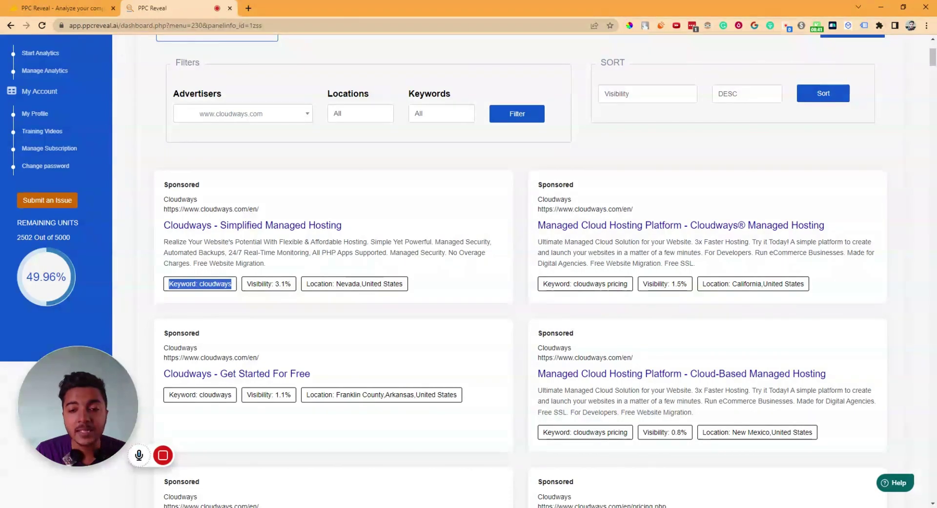
{"action": "triple_click", "coordinate": [753, 284]}
{"action": "left_click", "coordinate": [409, 312]}
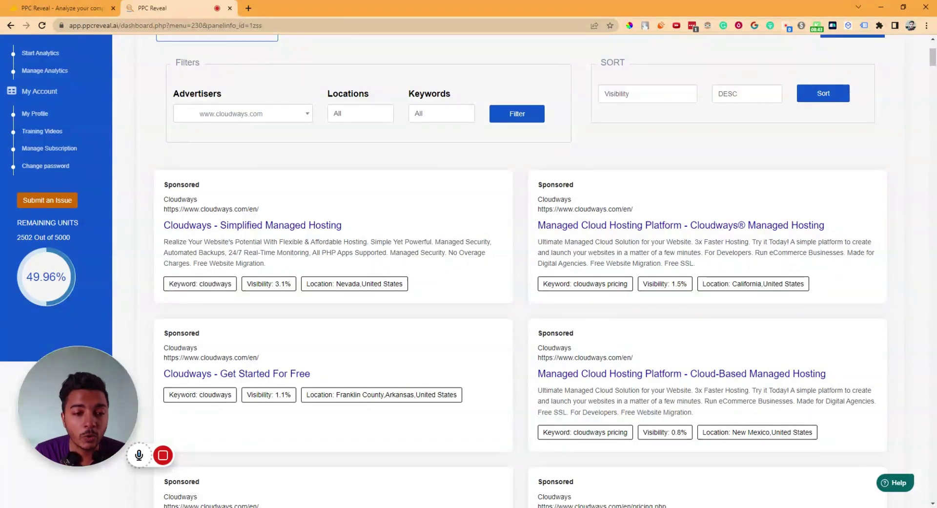
{"action": "triple_click", "coordinate": [354, 284]}
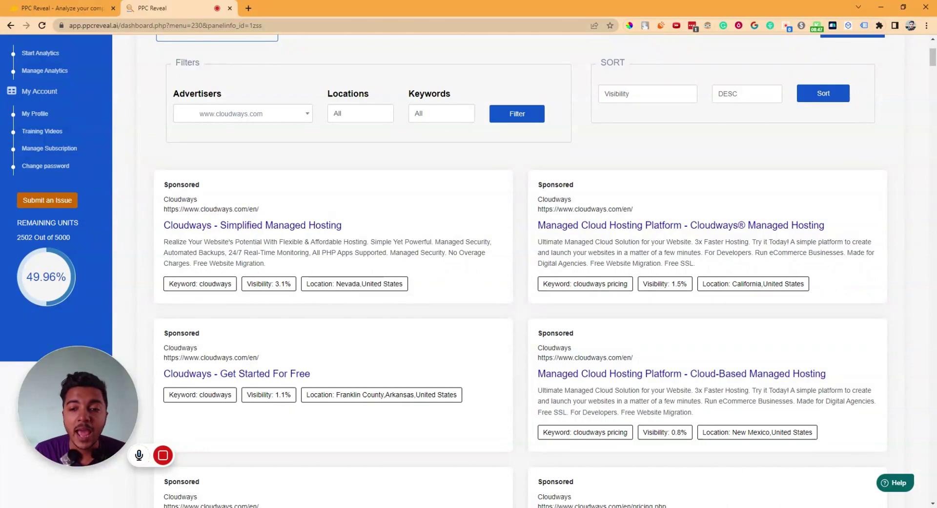
{"action": "triple_click", "coordinate": [773, 283]}
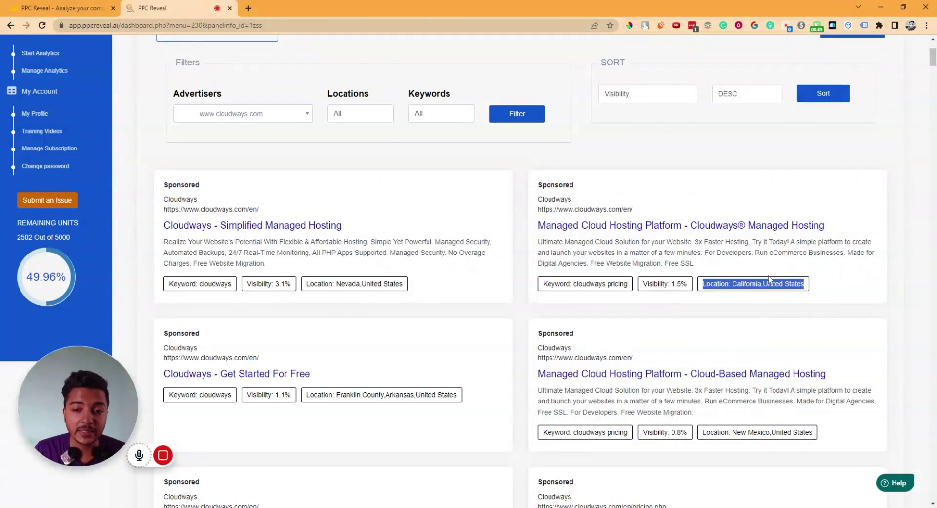
Scroll through the remaining cloudways ads, noting the Franklin County location
{"action": "scroll", "coordinate": [396, 162], "scroll_direction": "down", "scroll_amount": 5}
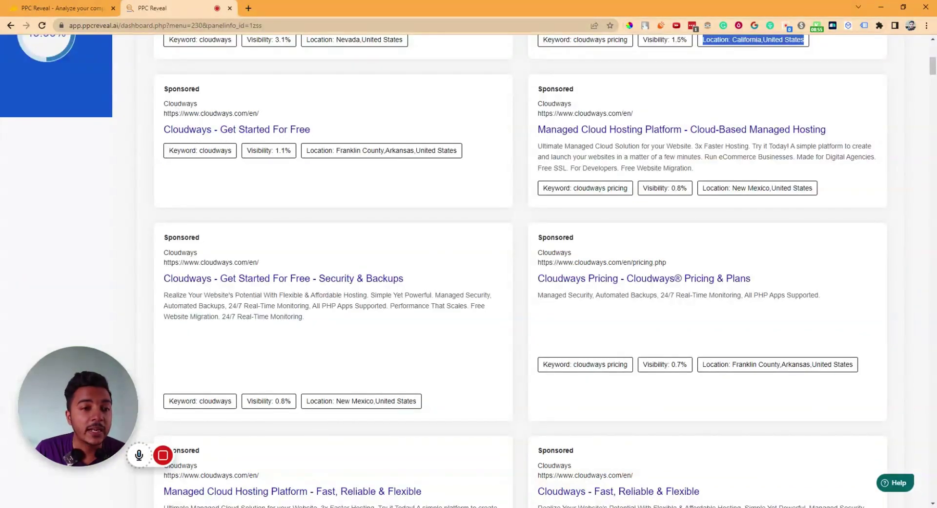
{"action": "triple_click", "coordinate": [381, 150]}
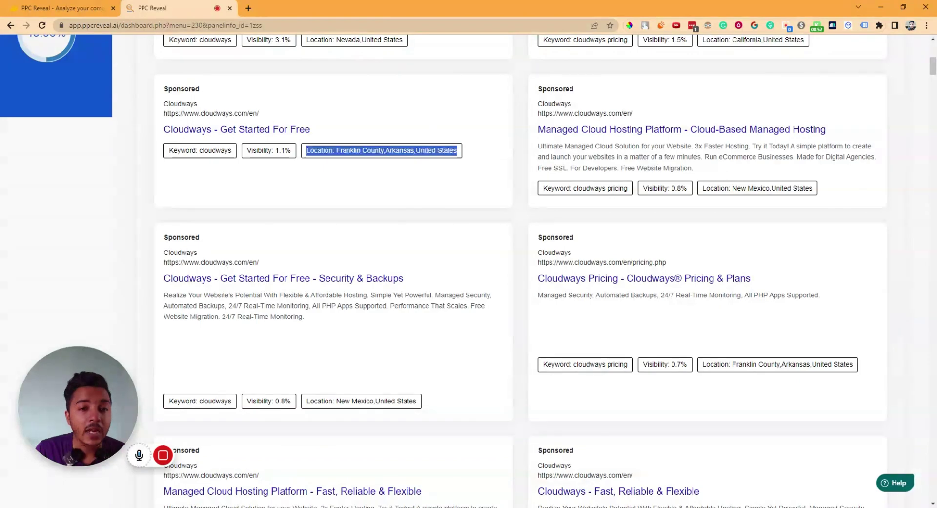
{"action": "scroll", "coordinate": [679, 259], "scroll_direction": "down", "scroll_amount": 2}
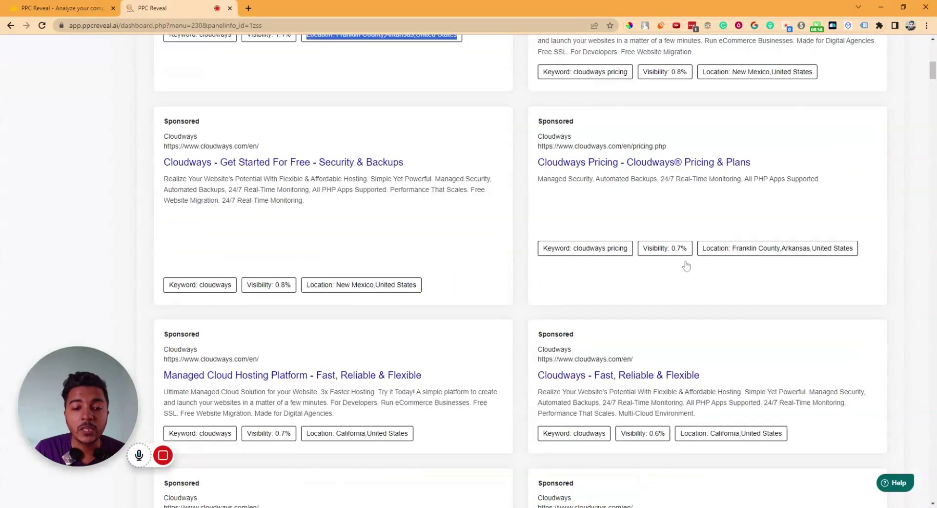
{"action": "scroll", "coordinate": [686, 265], "scroll_direction": "down", "scroll_amount": 15}
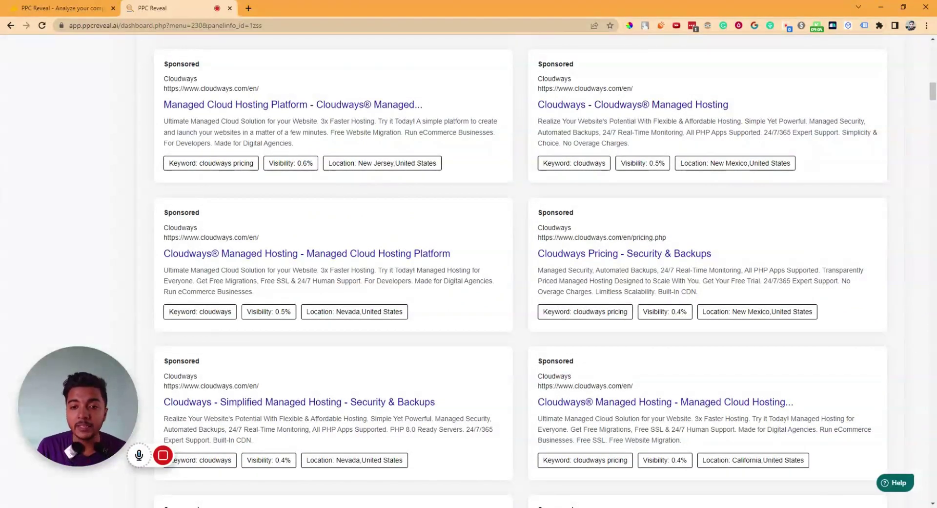
{"action": "scroll", "coordinate": [690, 260], "scroll_direction": "up", "scroll_amount": 9}
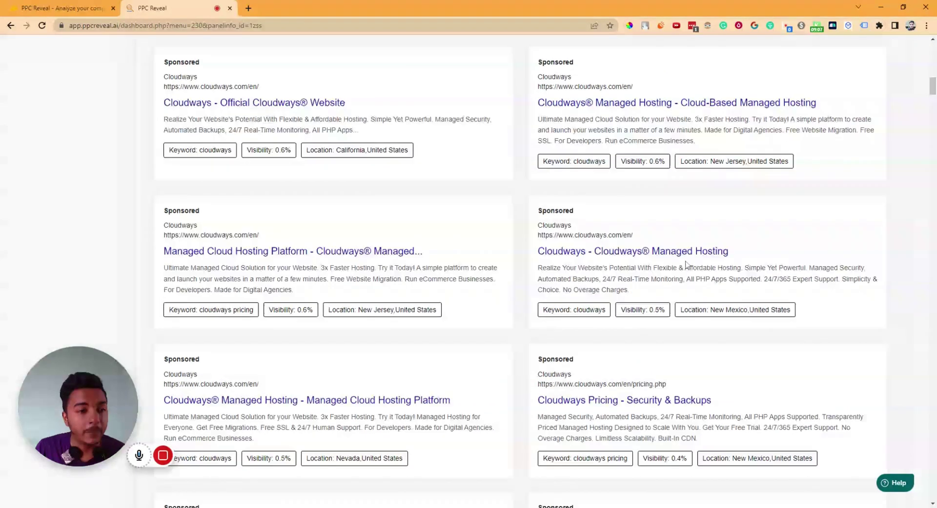
{"action": "left_click_drag", "start_coordinate": [934, 72], "coordinate": [934, 52]}
{"action": "scroll", "coordinate": [608, 113], "scroll_direction": "up", "scroll_amount": 2}
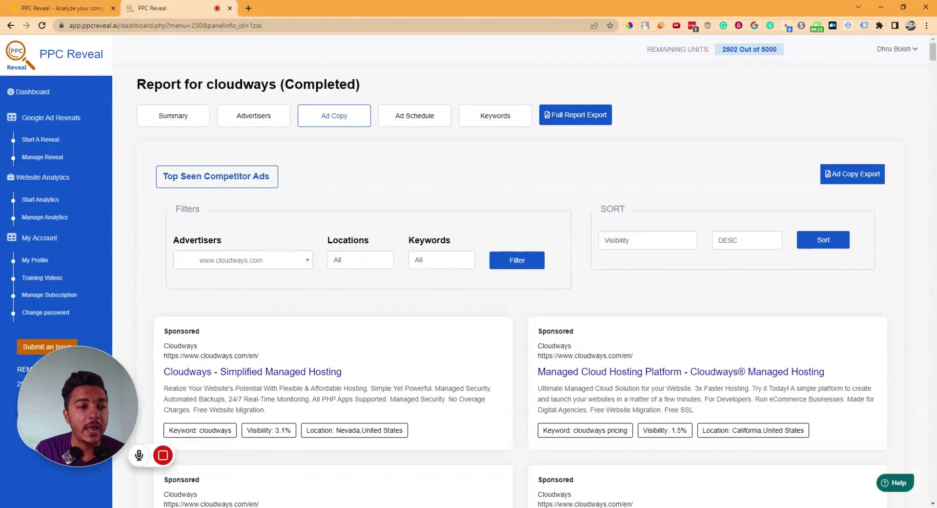
{"action": "left_click_drag", "start_coordinate": [162, 177], "coordinate": [269, 177]}
{"action": "left_click", "coordinate": [271, 259]}
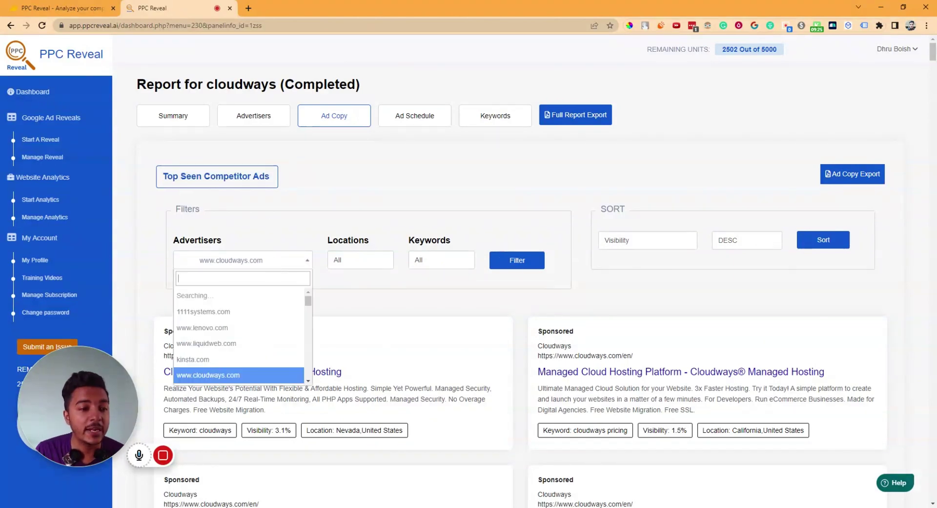
{"action": "left_click", "coordinate": [253, 319]}
{"action": "left_click", "coordinate": [263, 267]}
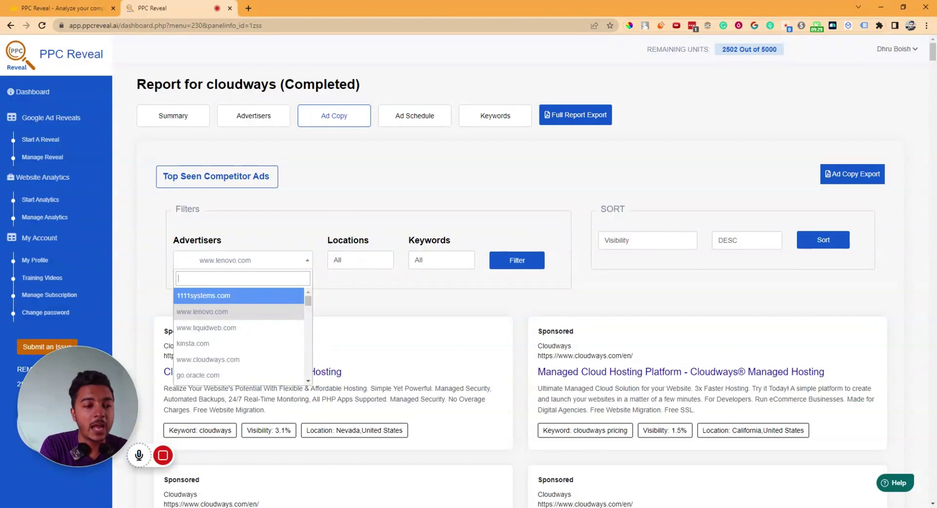
{"action": "type", "text": "ibm"}
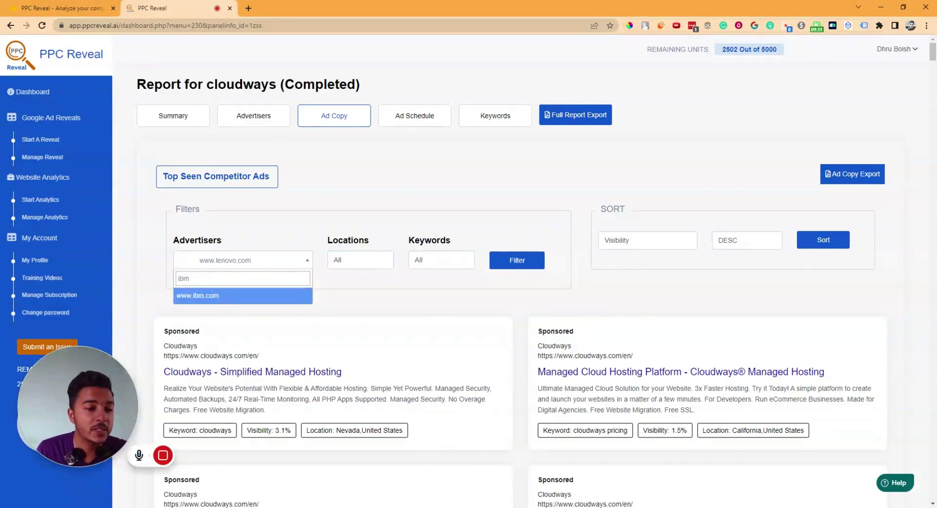
{"action": "left_click", "coordinate": [253, 296]}
{"action": "left_click", "coordinate": [520, 262]}
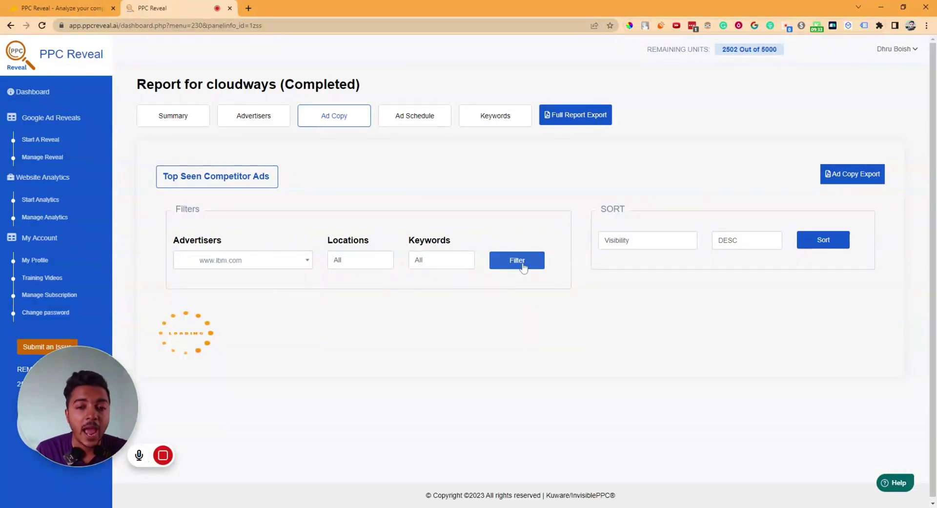
{"action": "scroll", "coordinate": [524, 268], "scroll_direction": "down", "scroll_amount": 4}
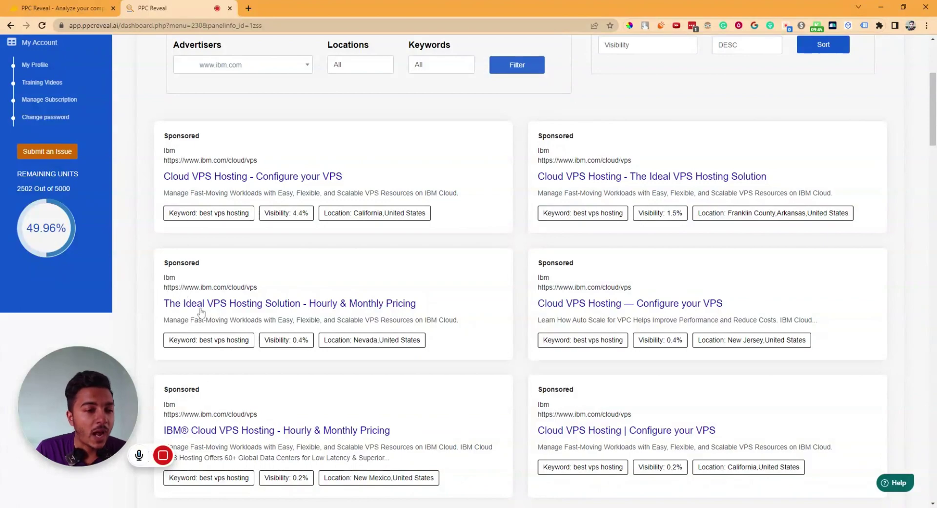
{"action": "left_click", "coordinate": [302, 306]}
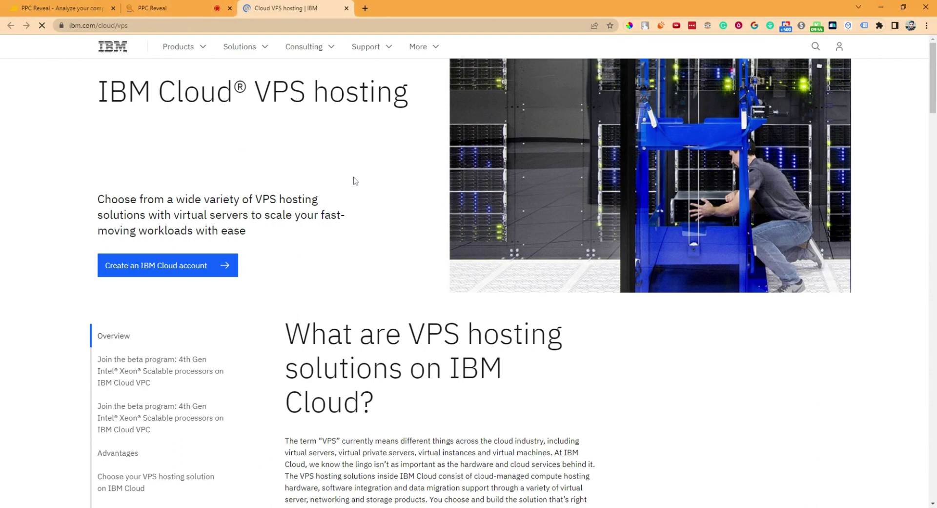
{"action": "scroll", "coordinate": [358, 182], "scroll_direction": "down", "scroll_amount": 5}
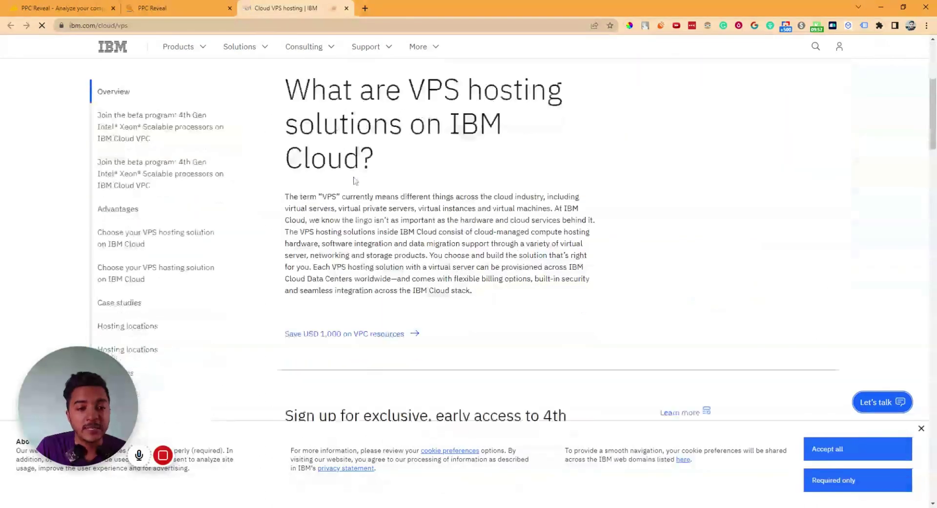
{"action": "scroll", "coordinate": [360, 182], "scroll_direction": "down", "scroll_amount": 10}
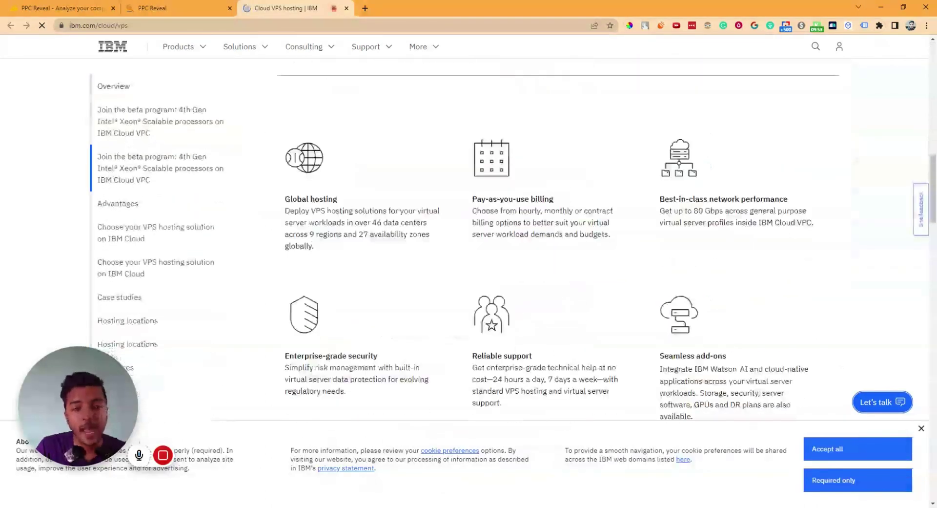
{"action": "scroll", "coordinate": [229, 59], "scroll_direction": "down", "scroll_amount": 4}
{"action": "left_click", "coordinate": [190, 10]}
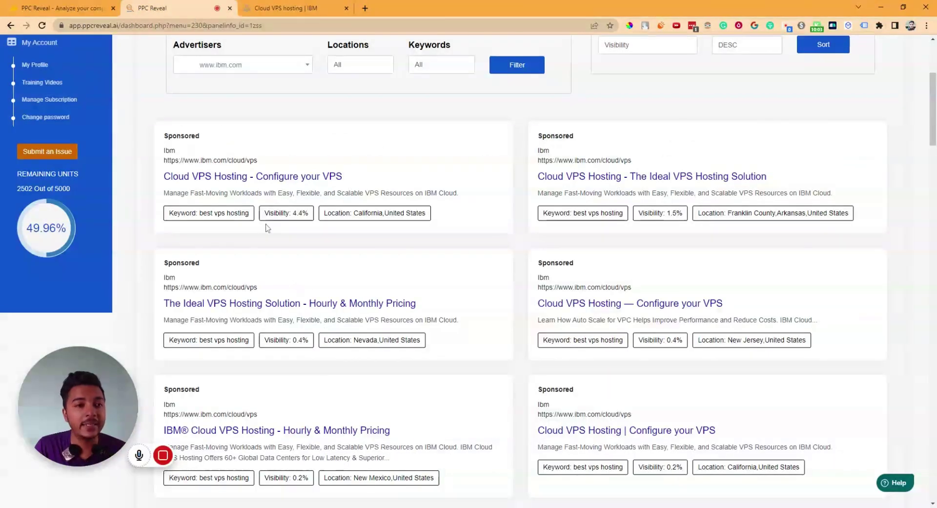
{"action": "left_click", "coordinate": [287, 11]}
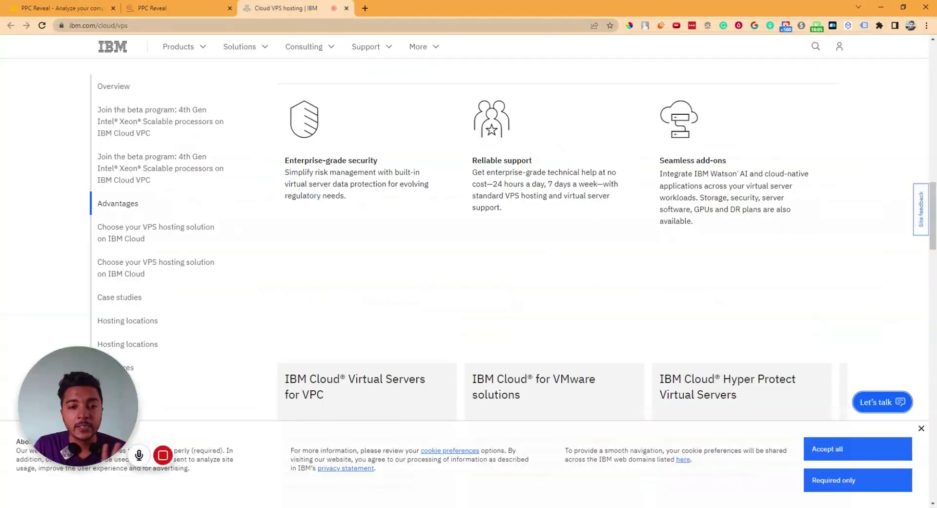
{"action": "left_click", "coordinate": [179, 15]}
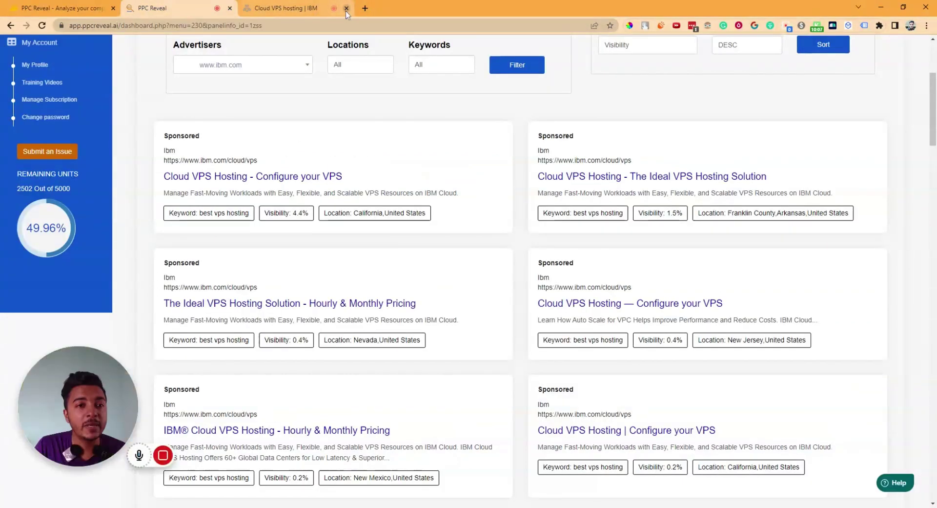
{"action": "left_click", "coordinate": [346, 8]}
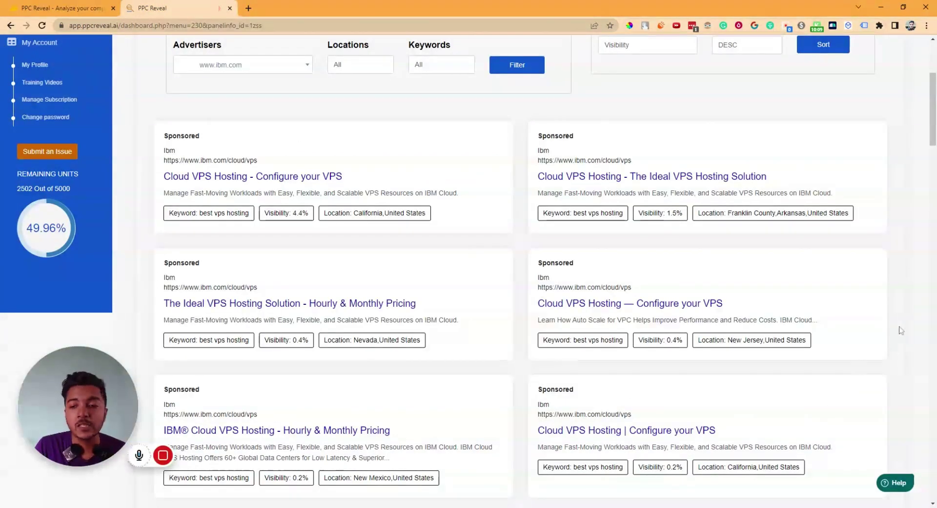
Show the Ad Schedule heatmap for Week 1, Oct/13–Oct/20/2023, with its hourly ad counts
{"action": "left_click_drag", "start_coordinate": [930, 120], "coordinate": [930, 253]}
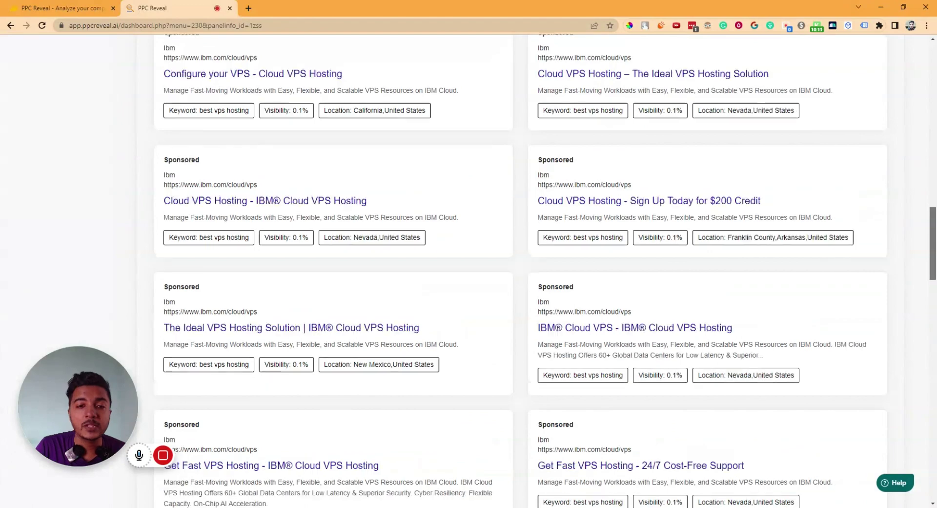
{"action": "scroll", "coordinate": [603, 129], "scroll_direction": "up", "scroll_amount": 20}
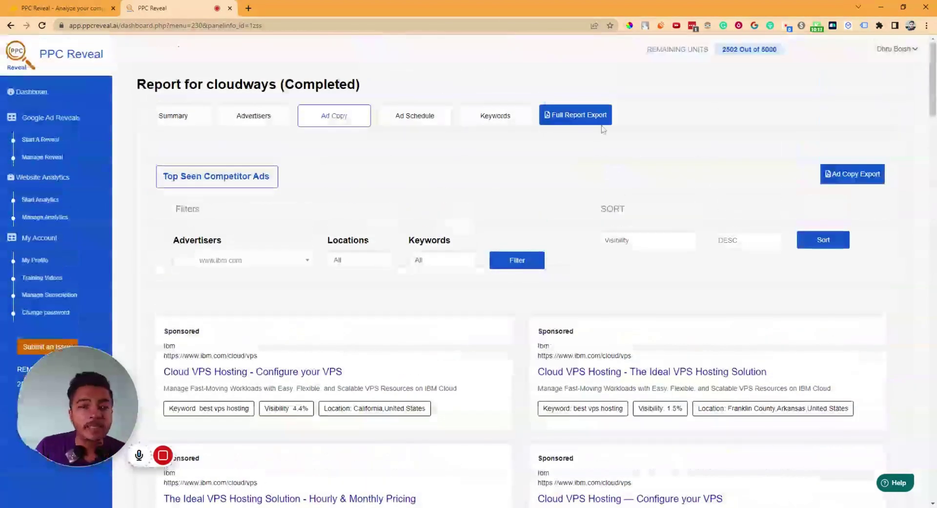
{"action": "left_click", "coordinate": [426, 116]}
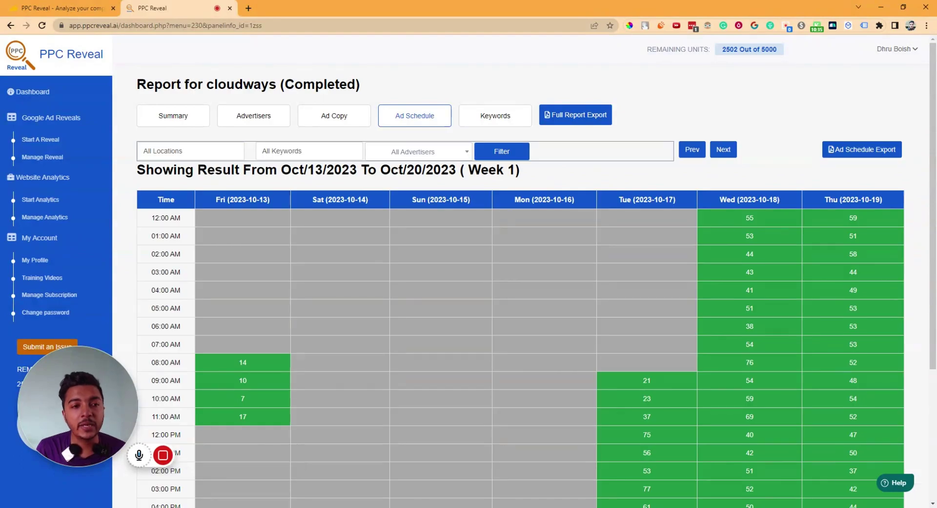
{"action": "scroll", "coordinate": [800, 293], "scroll_direction": "down", "scroll_amount": 4}
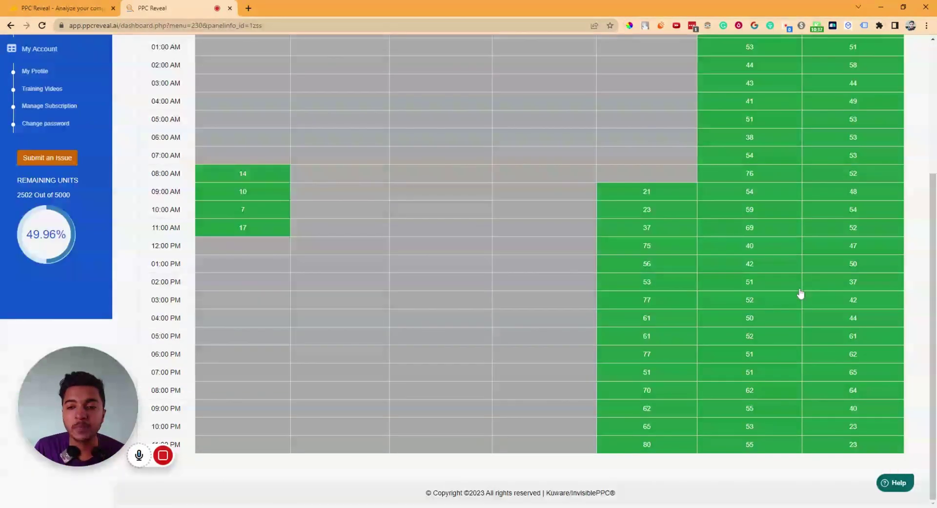
{"action": "left_click", "coordinate": [767, 305]}
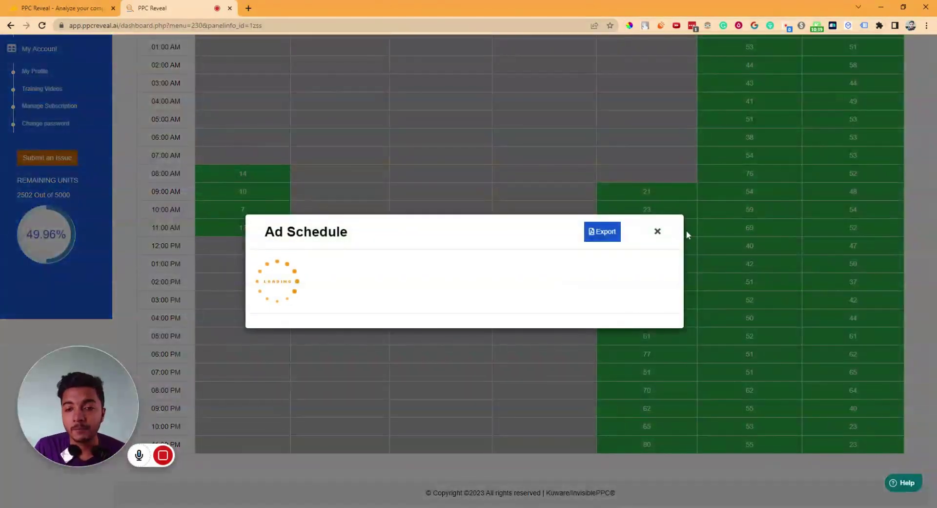
{"action": "left_click", "coordinate": [763, 188]}
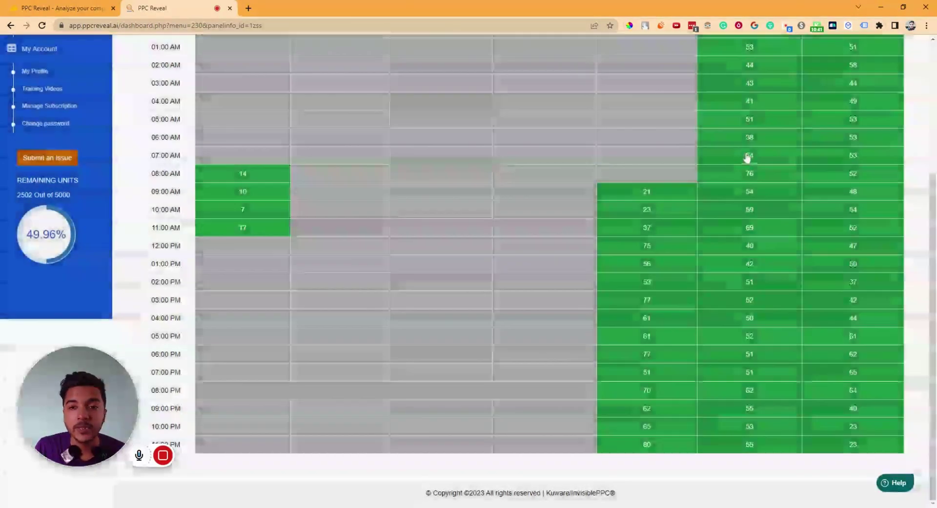
{"action": "left_click", "coordinate": [749, 214]}
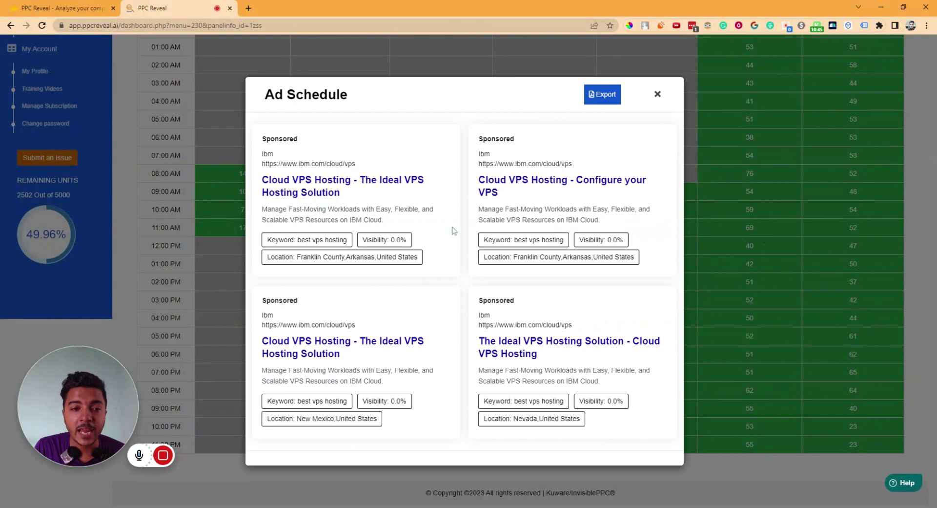
{"action": "left_click", "coordinate": [658, 94]}
{"action": "left_click", "coordinate": [733, 324]}
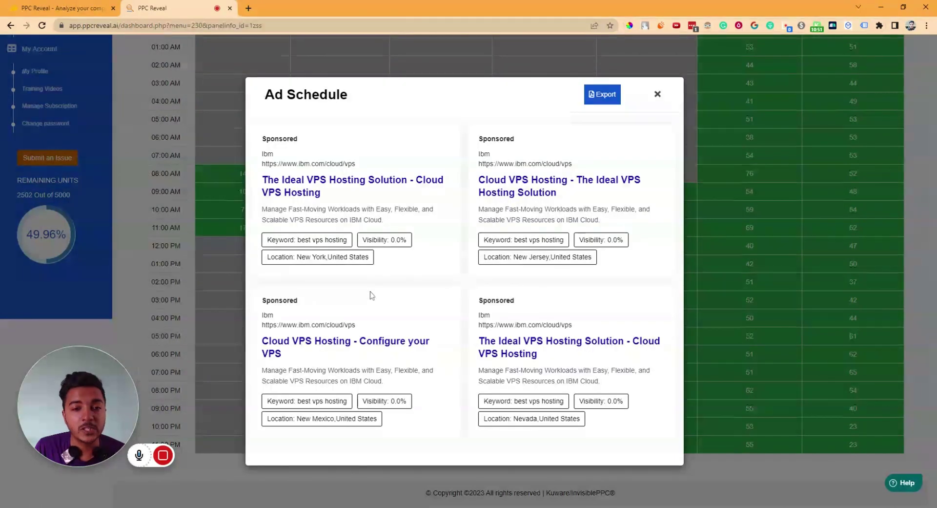
{"action": "left_click", "coordinate": [658, 94]}
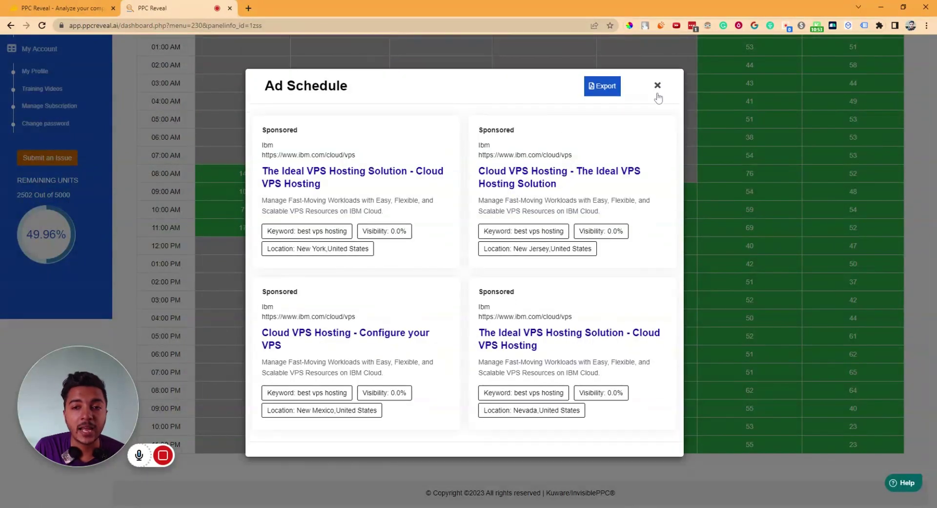
{"action": "left_click", "coordinate": [855, 246]}
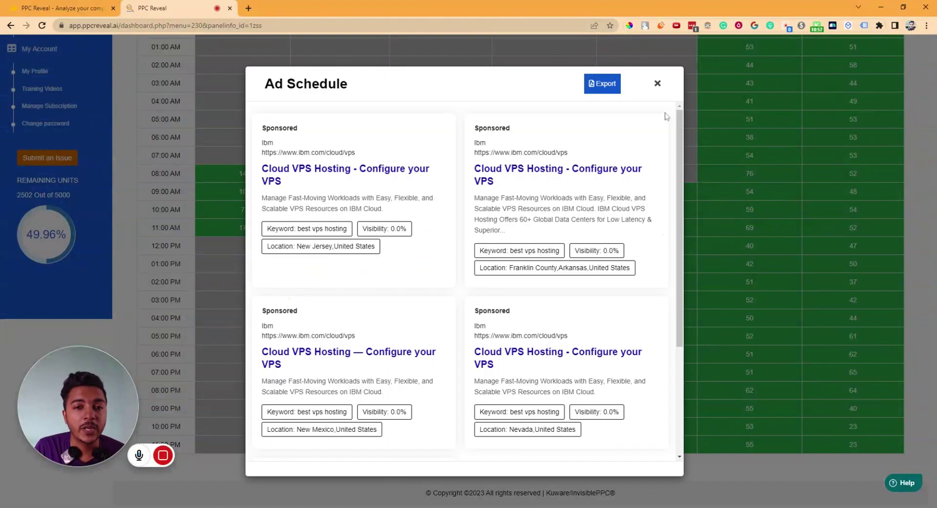
{"action": "left_click", "coordinate": [657, 83]}
{"action": "scroll", "coordinate": [692, 231], "scroll_direction": "up", "scroll_amount": 4}
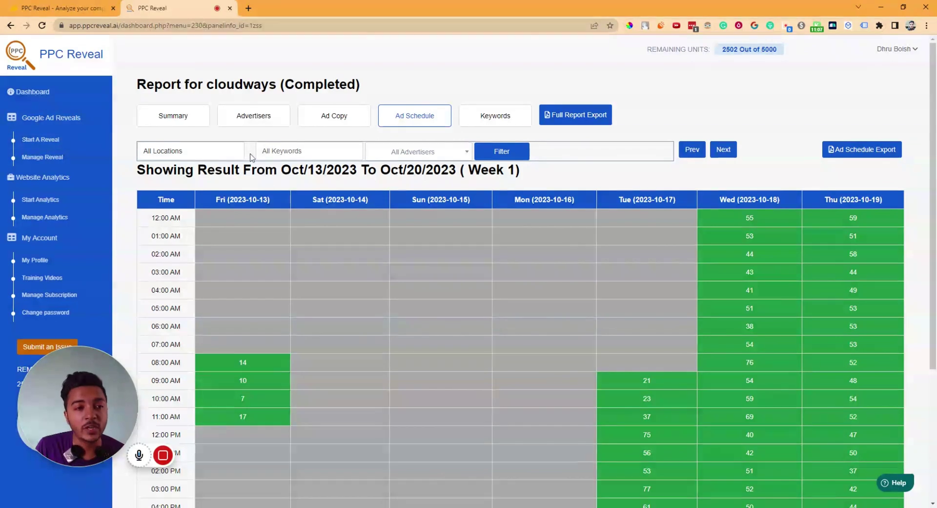
Leave the advertiser filter unchanged and view the Keywords chart: best vps hosting 39, cloudways pricing 11
{"action": "left_click", "coordinate": [408, 155]}
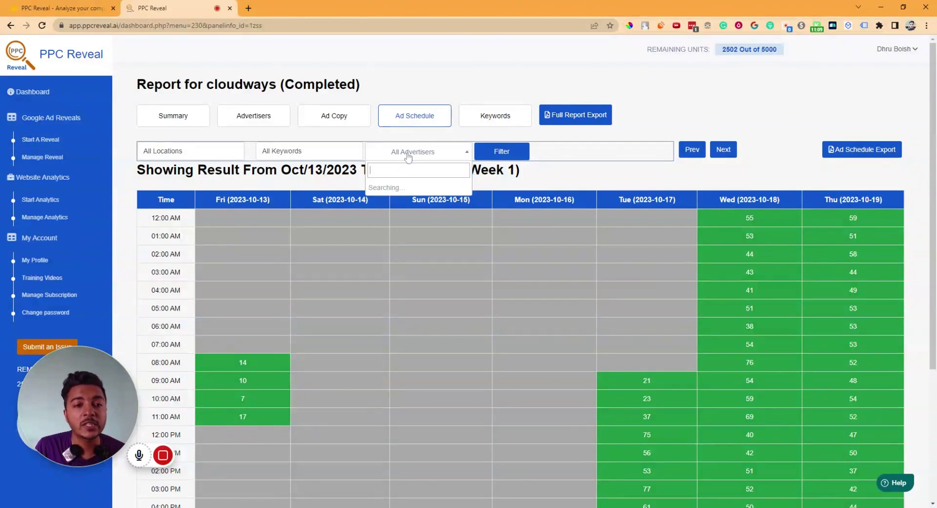
{"action": "left_click", "coordinate": [447, 151]}
{"action": "left_click", "coordinate": [483, 123]}
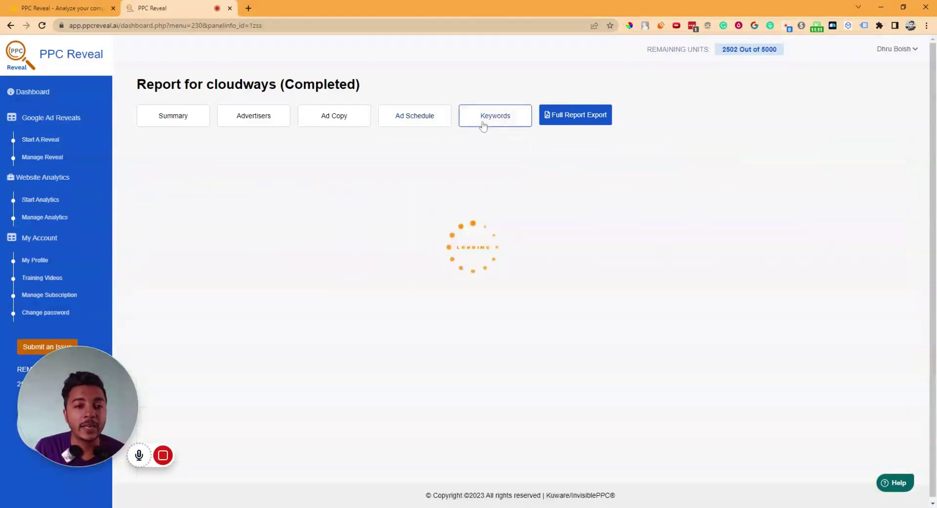
{"action": "scroll", "coordinate": [160, 200], "scroll_direction": "down", "scroll_amount": 1}
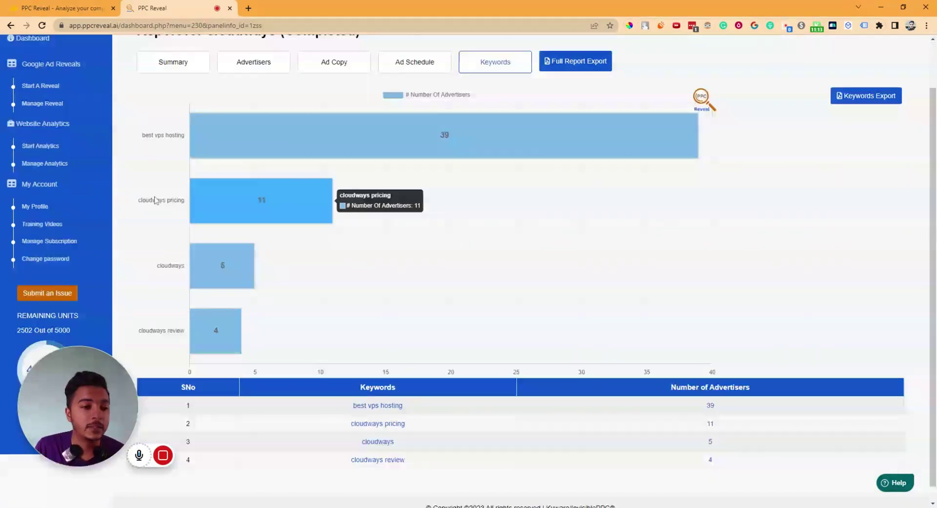
{"action": "scroll", "coordinate": [155, 199], "scroll_direction": "up", "scroll_amount": 1}
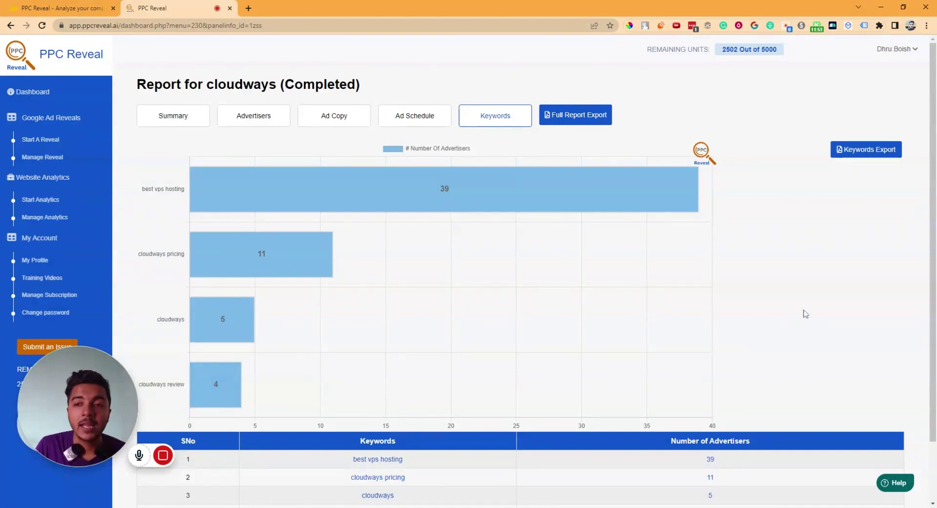
{"action": "scroll", "coordinate": [805, 313], "scroll_direction": "down", "scroll_amount": 2}
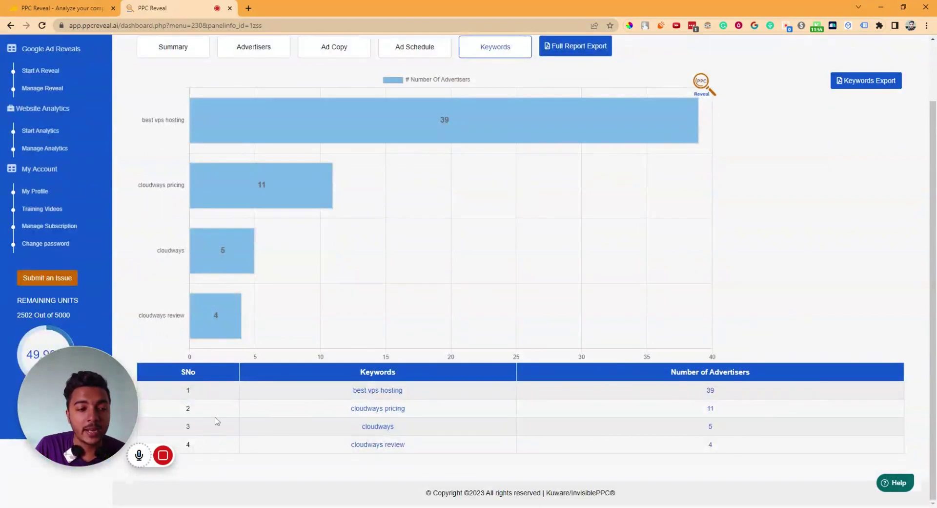